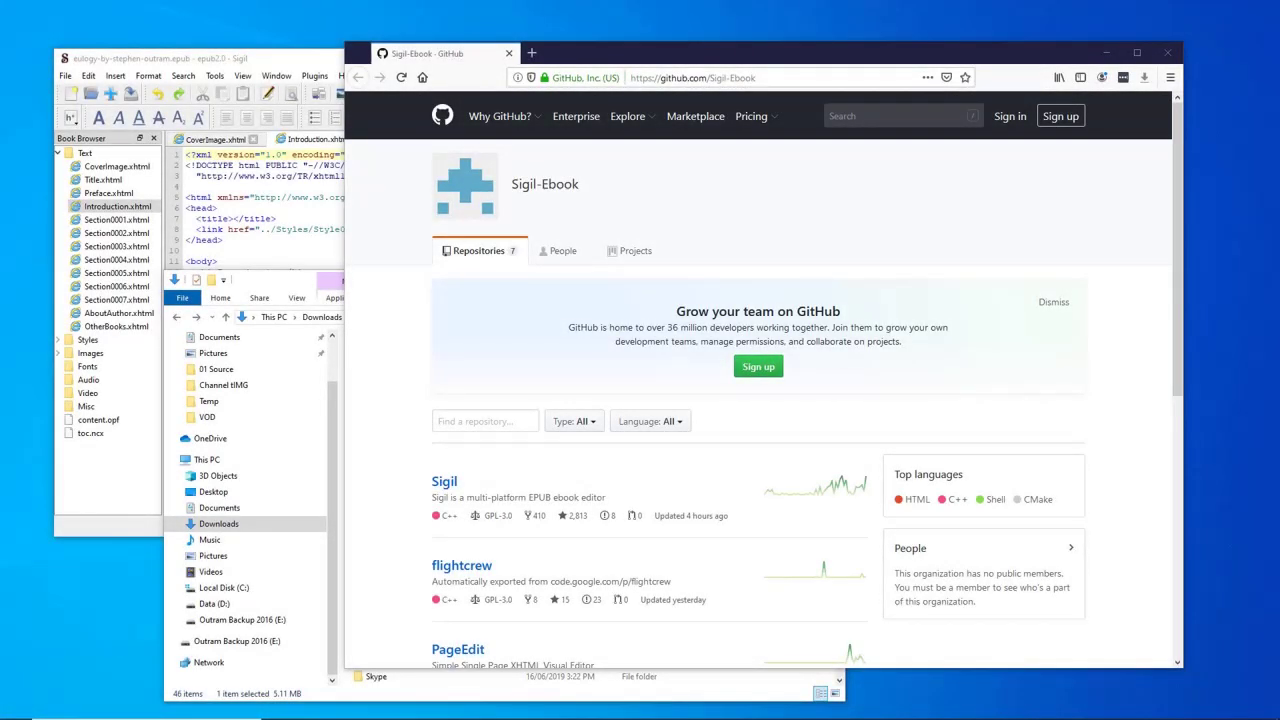
Bring up Sigil's About dialog to confirm it is version 0.9.15
{"action": "left_click", "coordinate": [300, 59]}
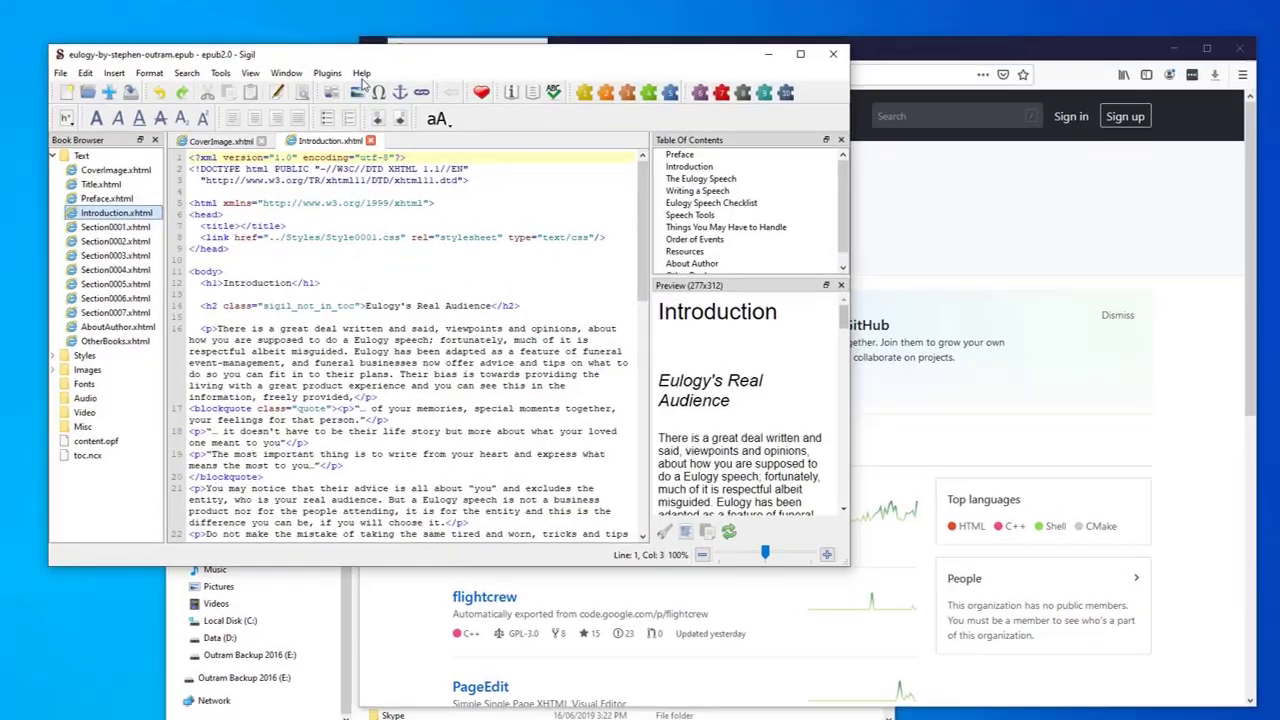
{"action": "left_click", "coordinate": [346, 75]}
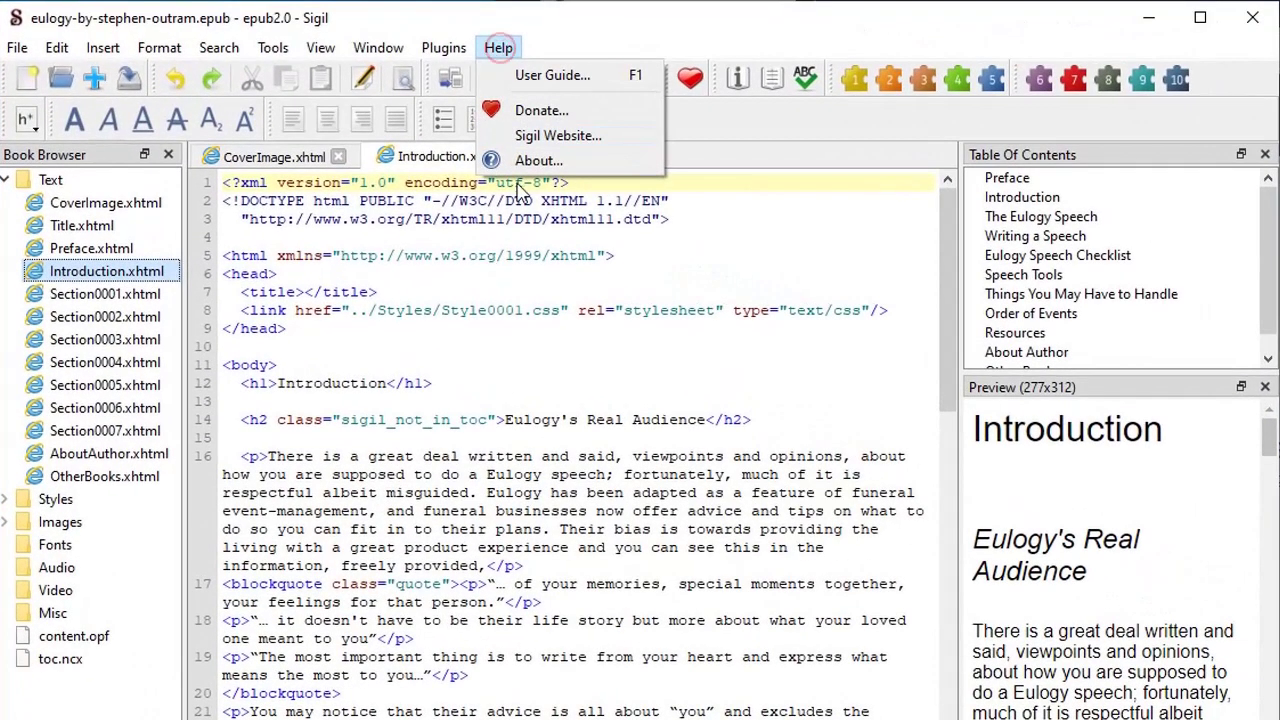
{"action": "left_click", "coordinate": [529, 162]}
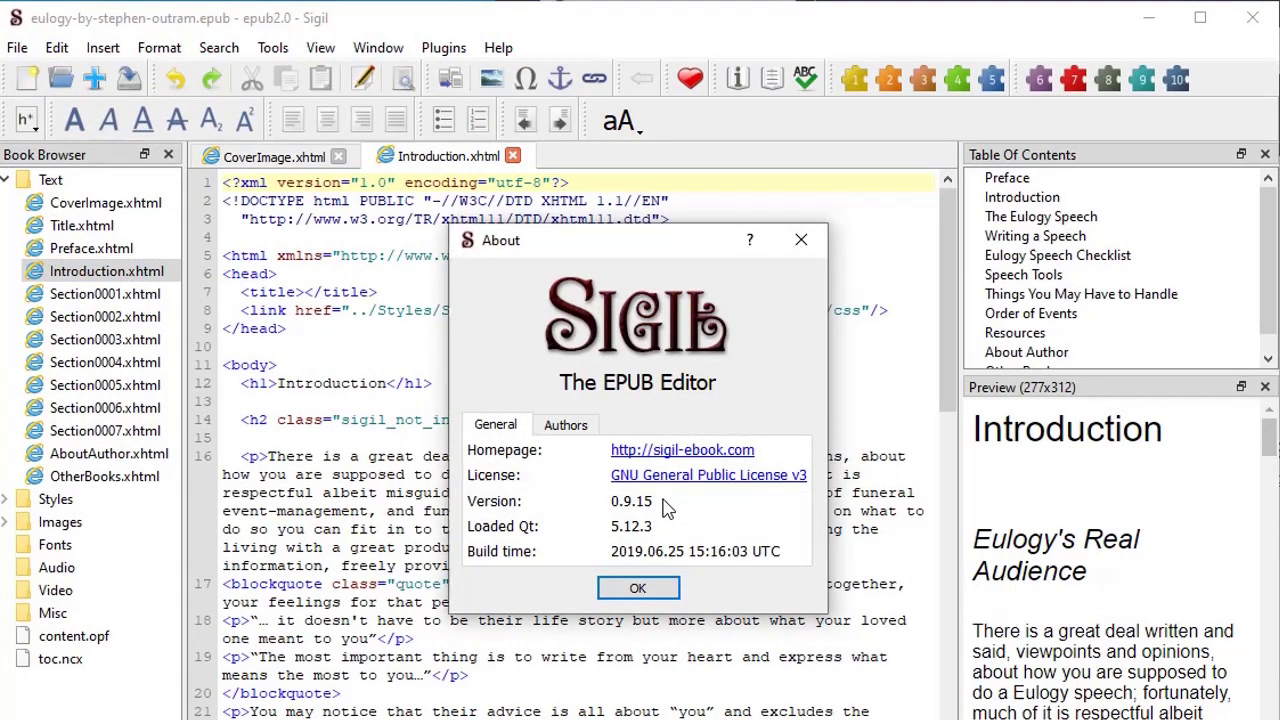
Close the About Sigil dialog
{"action": "left_click", "coordinate": [801, 240]}
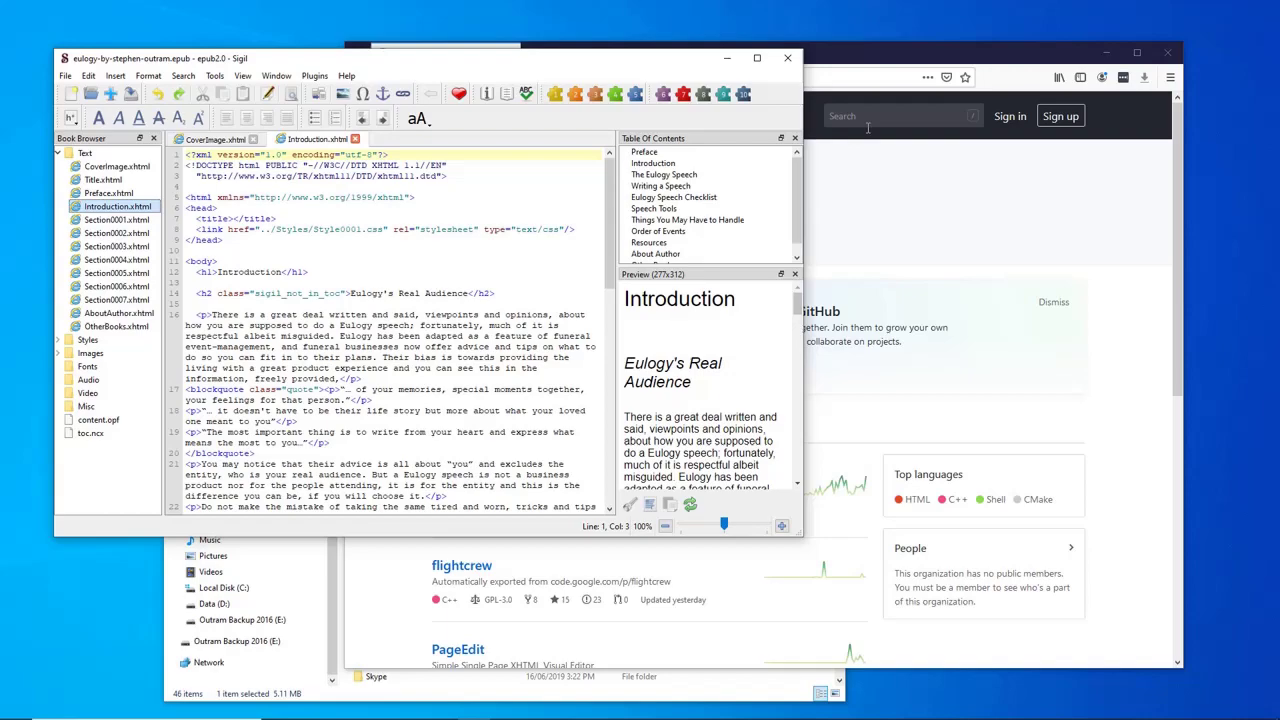
Scroll the Sigil-Ebook GitHub page down to its list of 7 repositories
{"action": "left_click", "coordinate": [889, 62]}
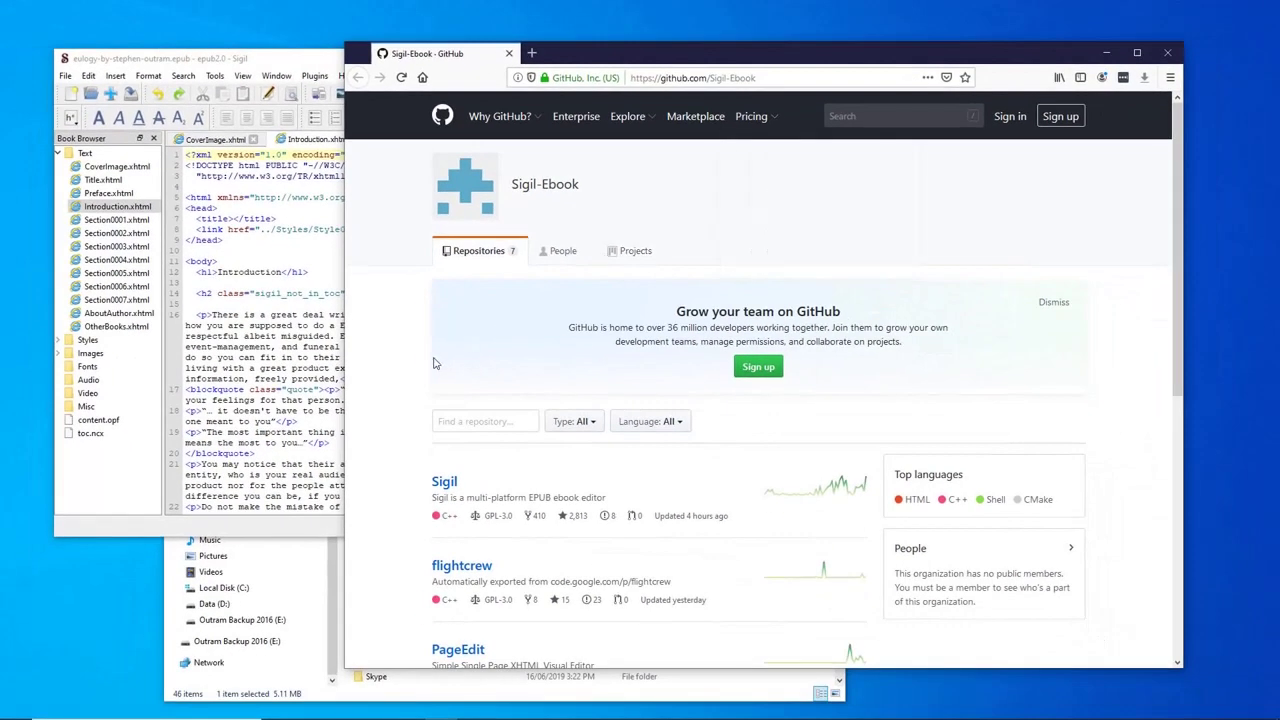
{"action": "scroll", "coordinate": [385, 365], "scroll_direction": "down", "scroll_amount": 3}
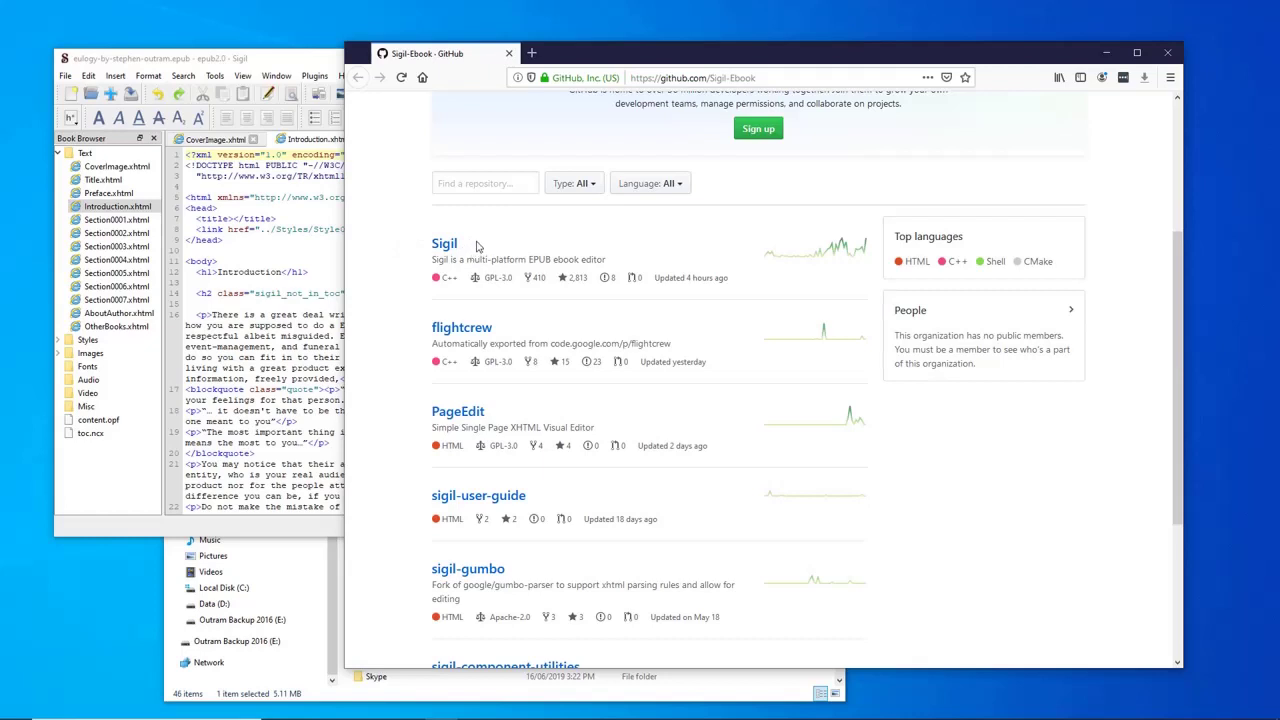
{"action": "scroll", "coordinate": [476, 300], "scroll_direction": "down", "scroll_amount": 1}
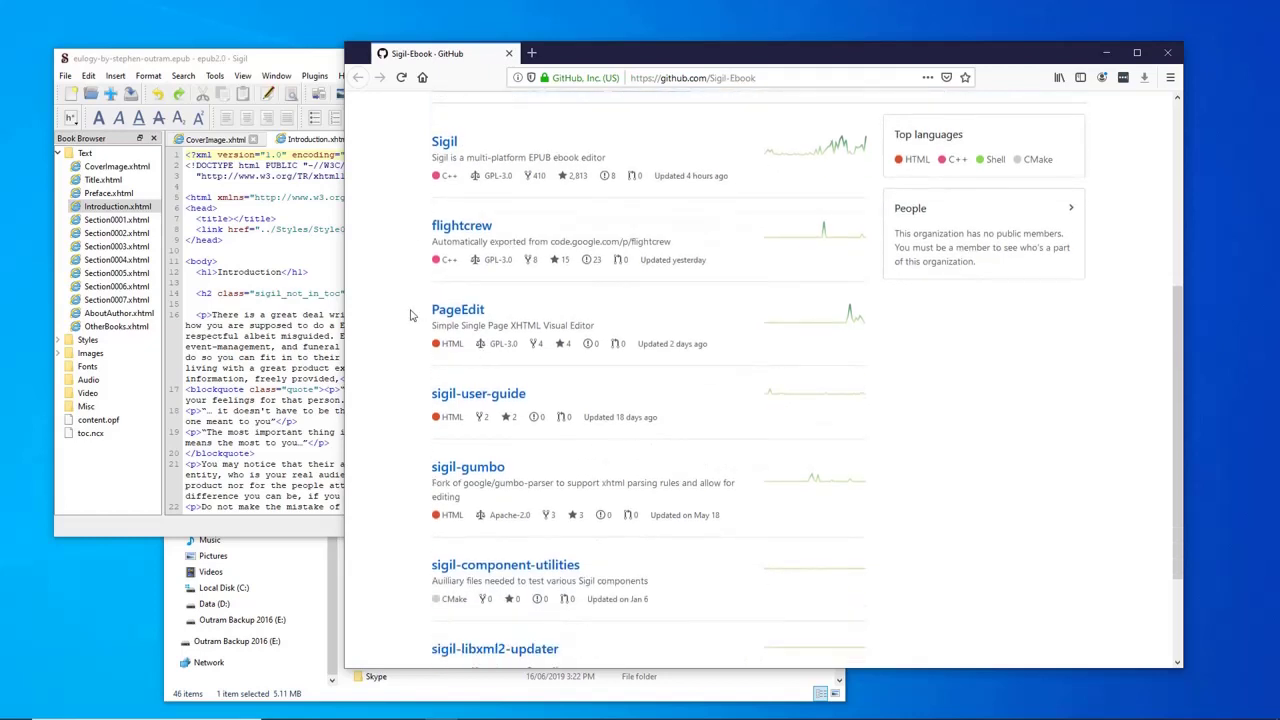
Go to the PageEdit repository's 0.7.0 release and expand its seven Assets
{"action": "left_click", "coordinate": [449, 313]}
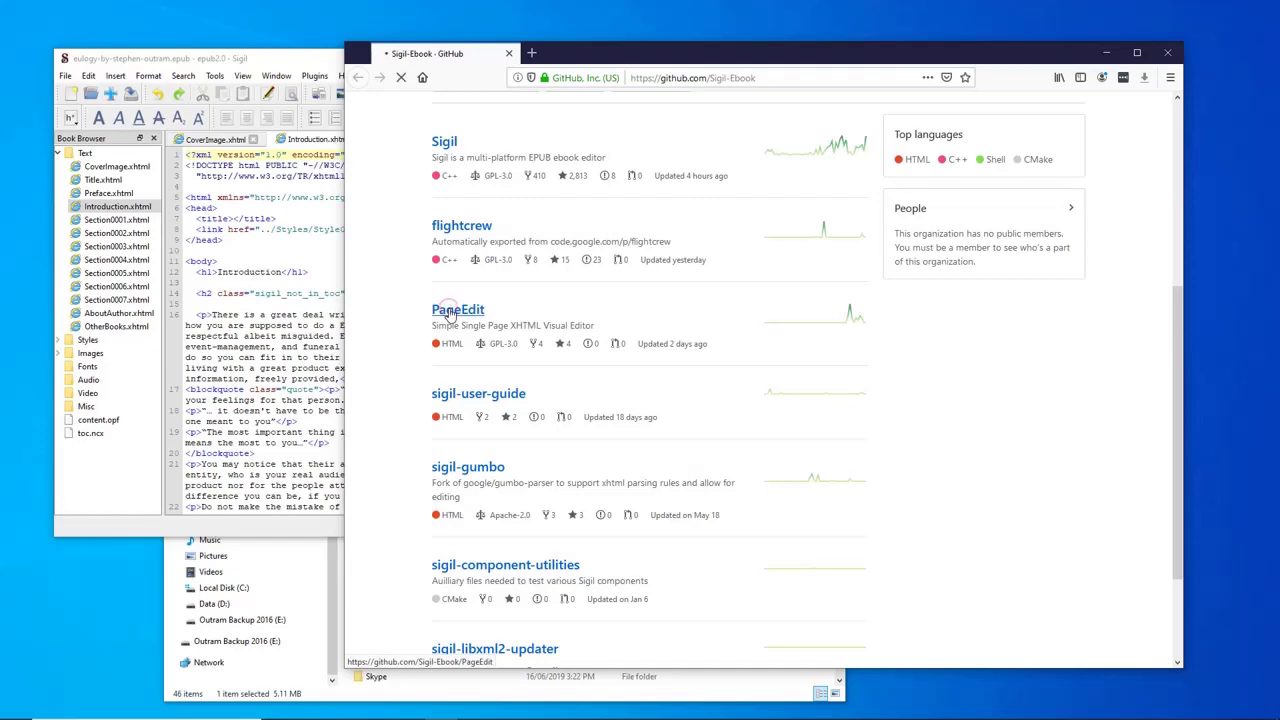
{"action": "scroll", "coordinate": [393, 337], "scroll_direction": "down", "scroll_amount": 2}
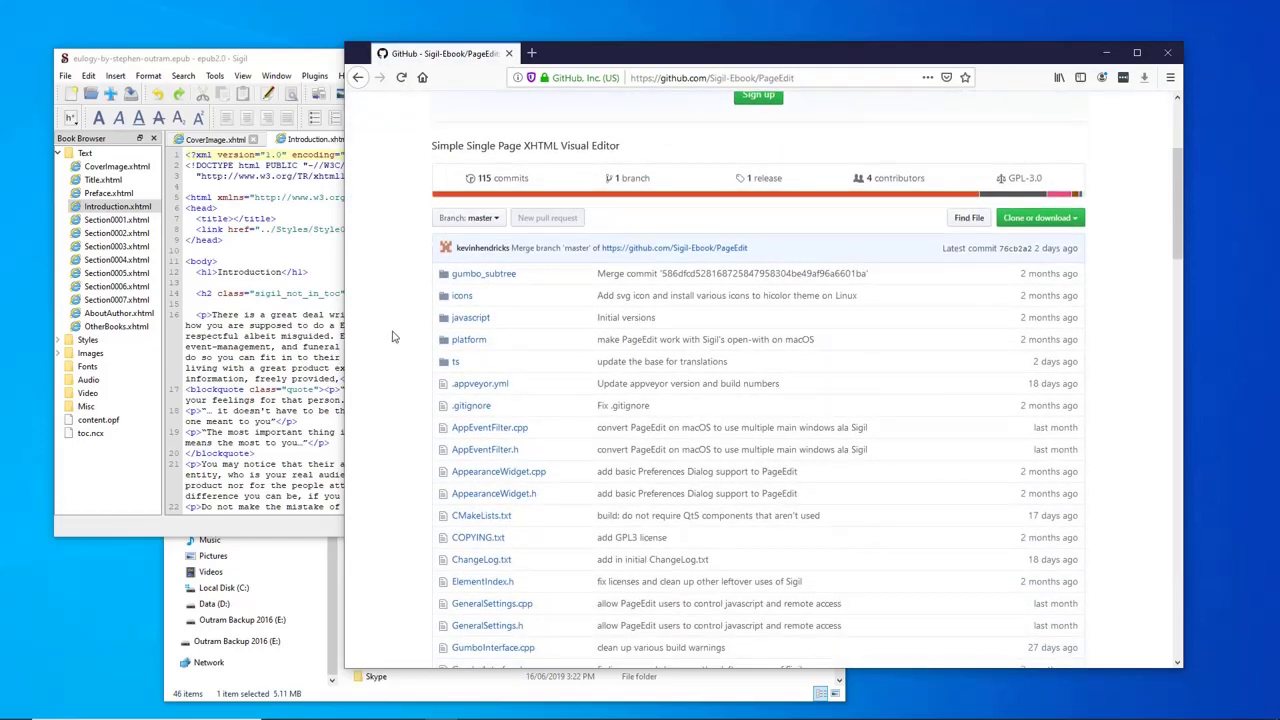
{"action": "left_click", "coordinate": [770, 180]}
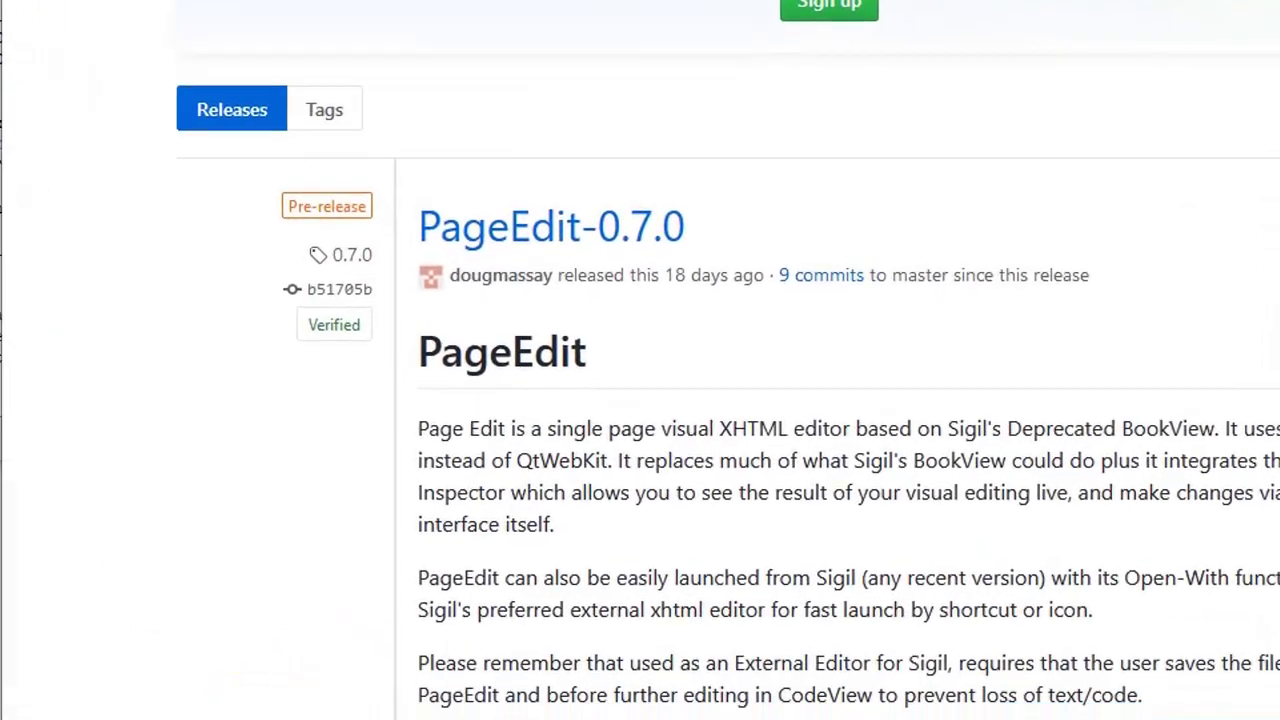
{"action": "scroll", "coordinate": [500, 20], "scroll_direction": "down", "scroll_amount": 5}
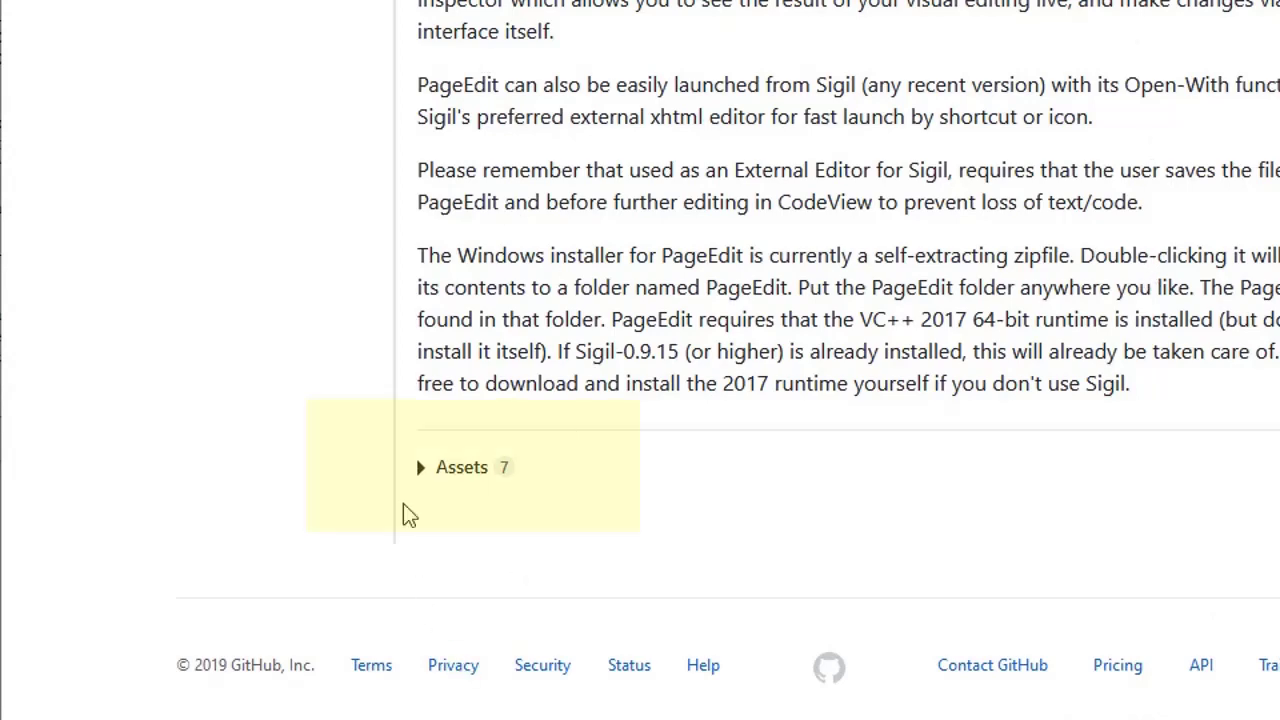
{"action": "left_click", "coordinate": [422, 478]}
{"action": "scroll", "coordinate": [670, 270], "scroll_direction": "down", "scroll_amount": 4}
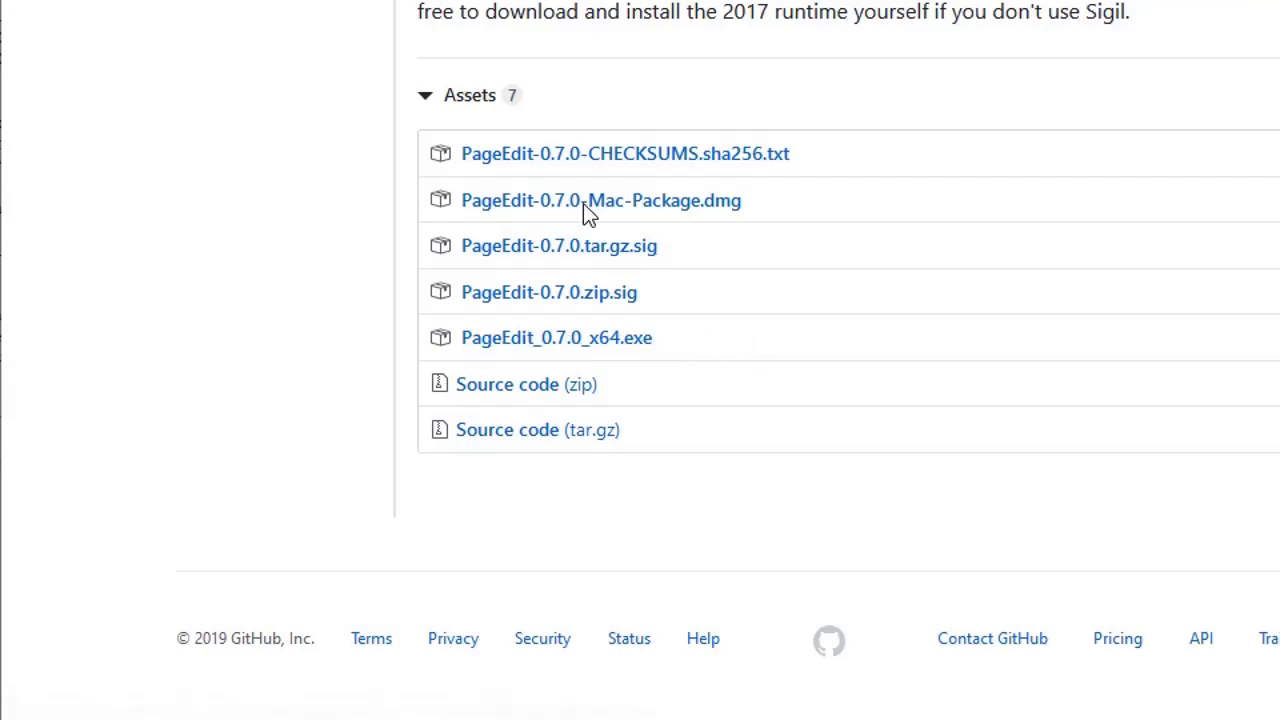
Run PageEdit_0.7.0_x64.exe from Downloads so it self-extracts PageEdit there
{"action": "left_click", "coordinate": [1081, 49]}
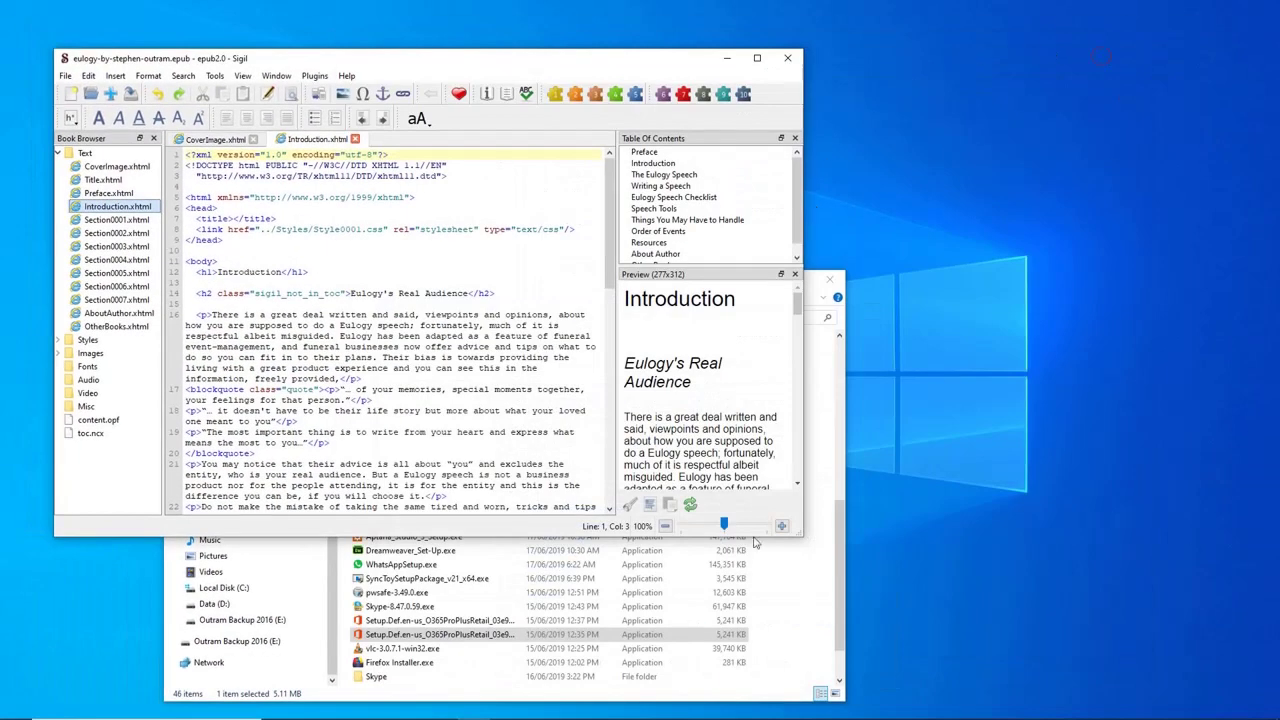
{"action": "left_click", "coordinate": [840, 393]}
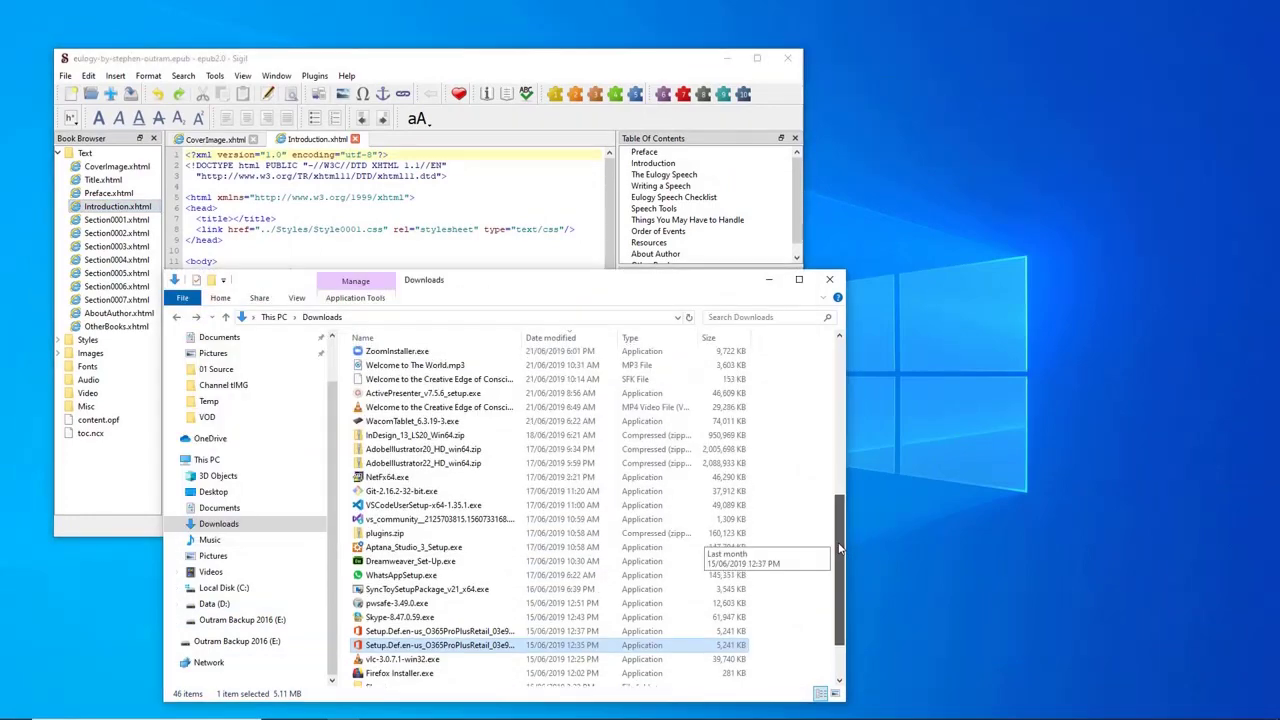
{"action": "scroll", "coordinate": [845, 385], "scroll_direction": "up", "scroll_amount": 5}
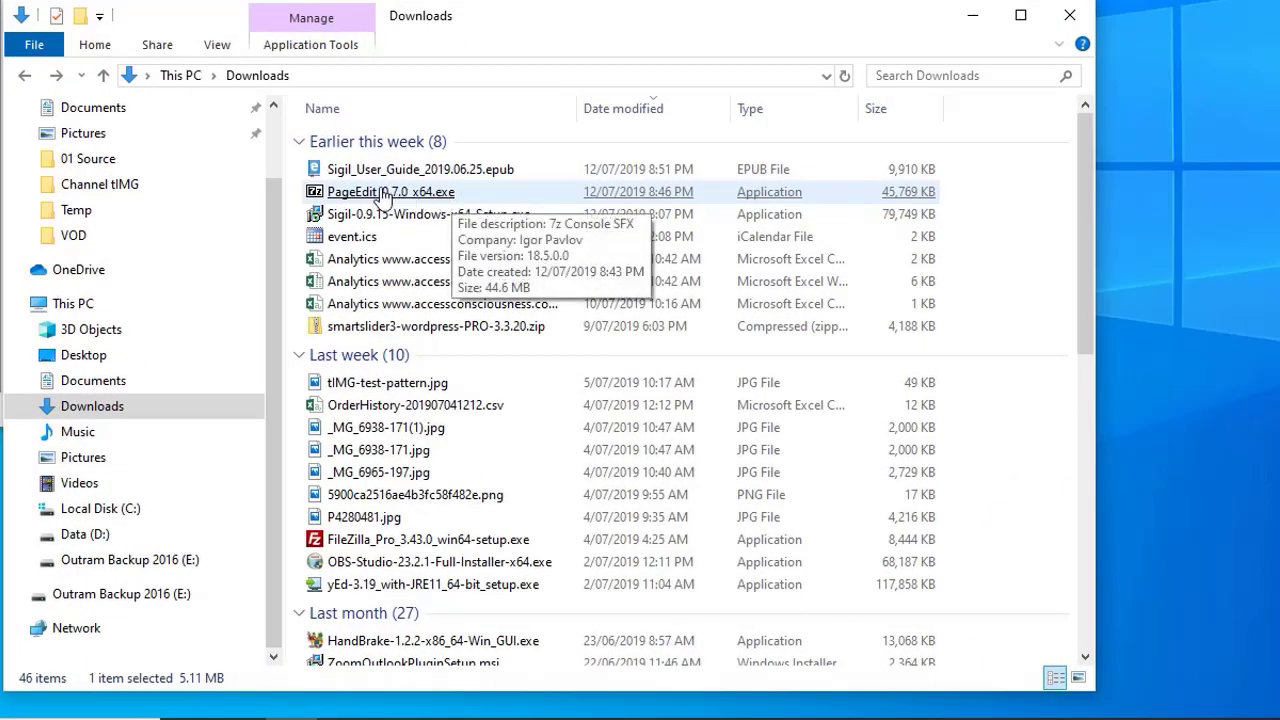
{"action": "left_click", "coordinate": [380, 197]}
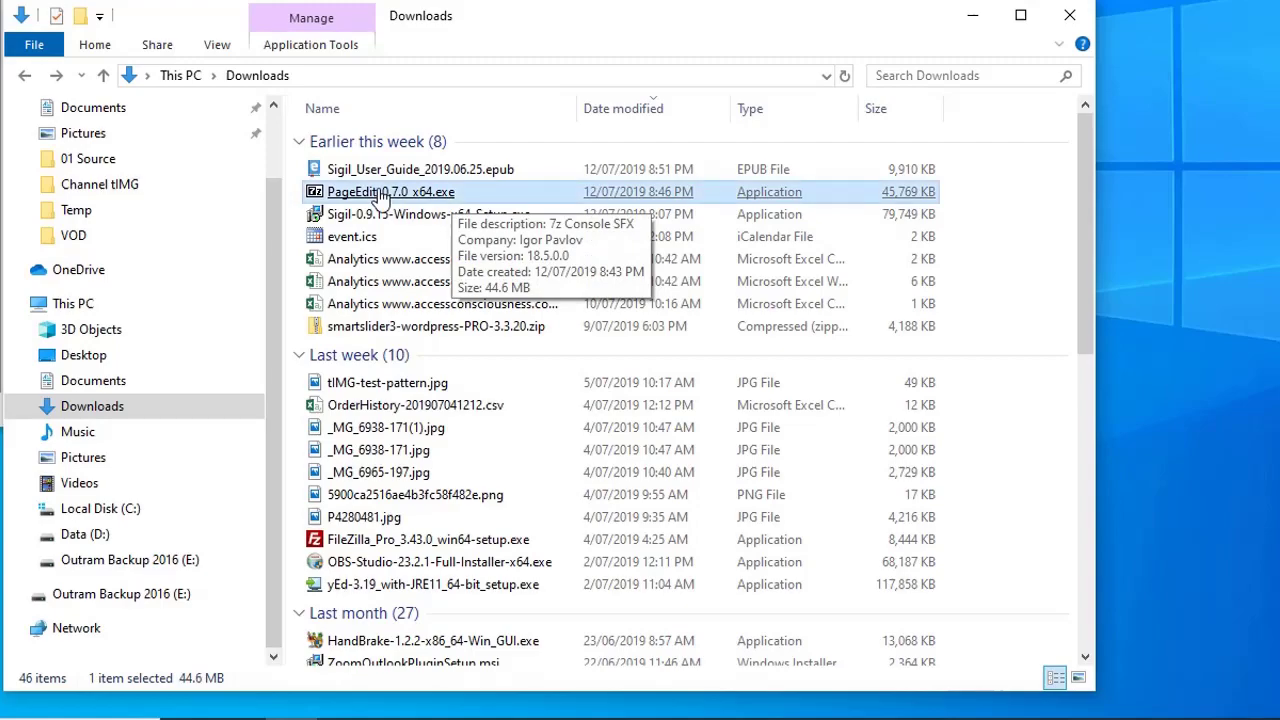
{"action": "double_click", "coordinate": [380, 193]}
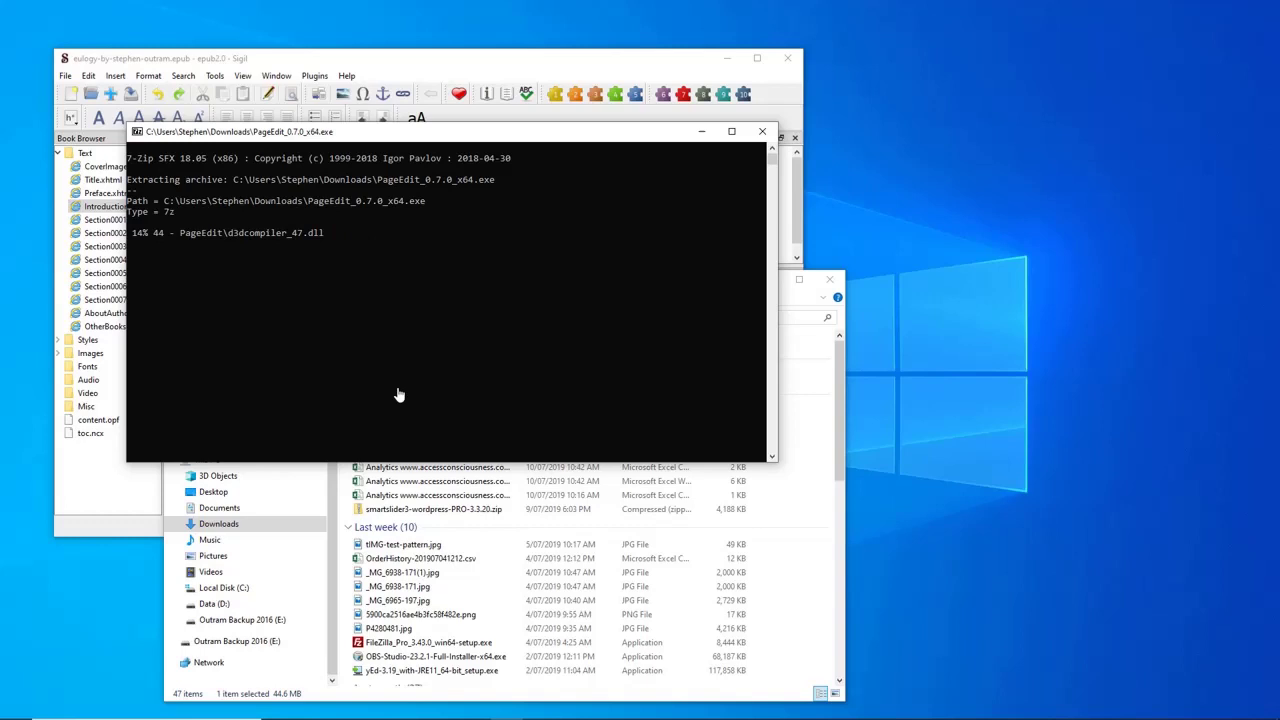
{"action": "scroll", "coordinate": [398, 395], "scroll_direction": "down", "scroll_amount": 1}
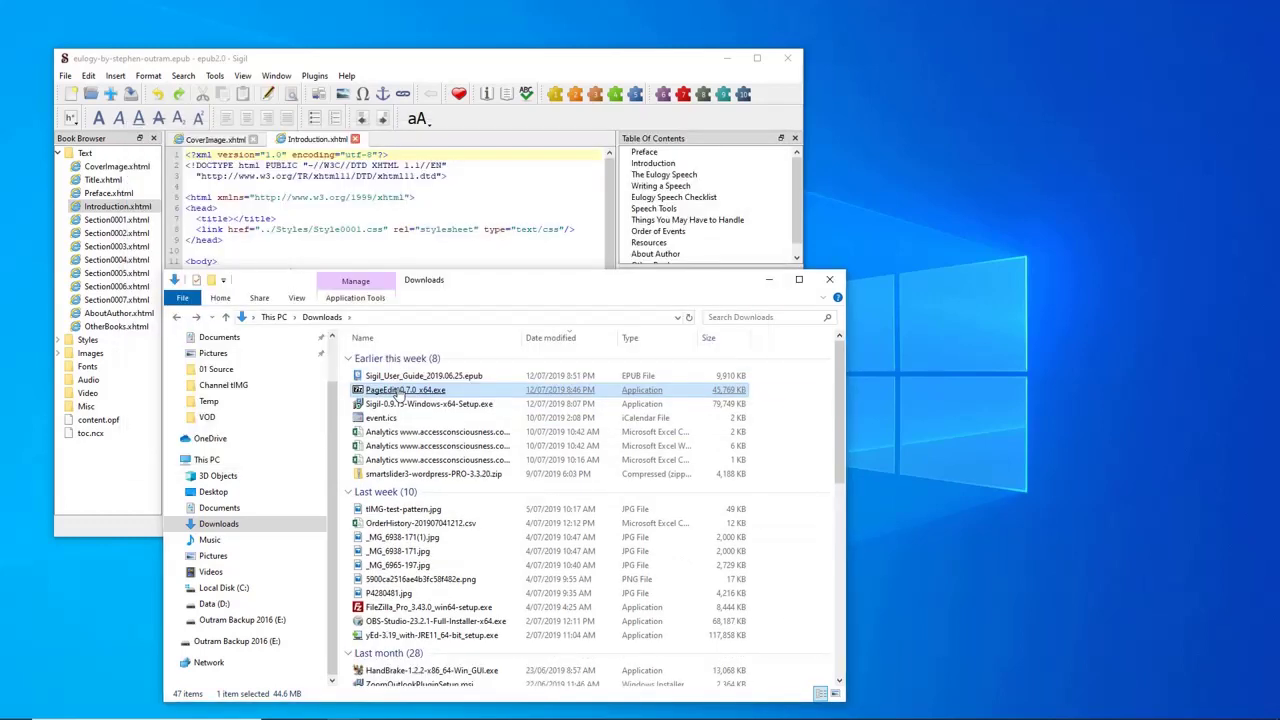
{"action": "mouse_move", "coordinate": [398, 395]}
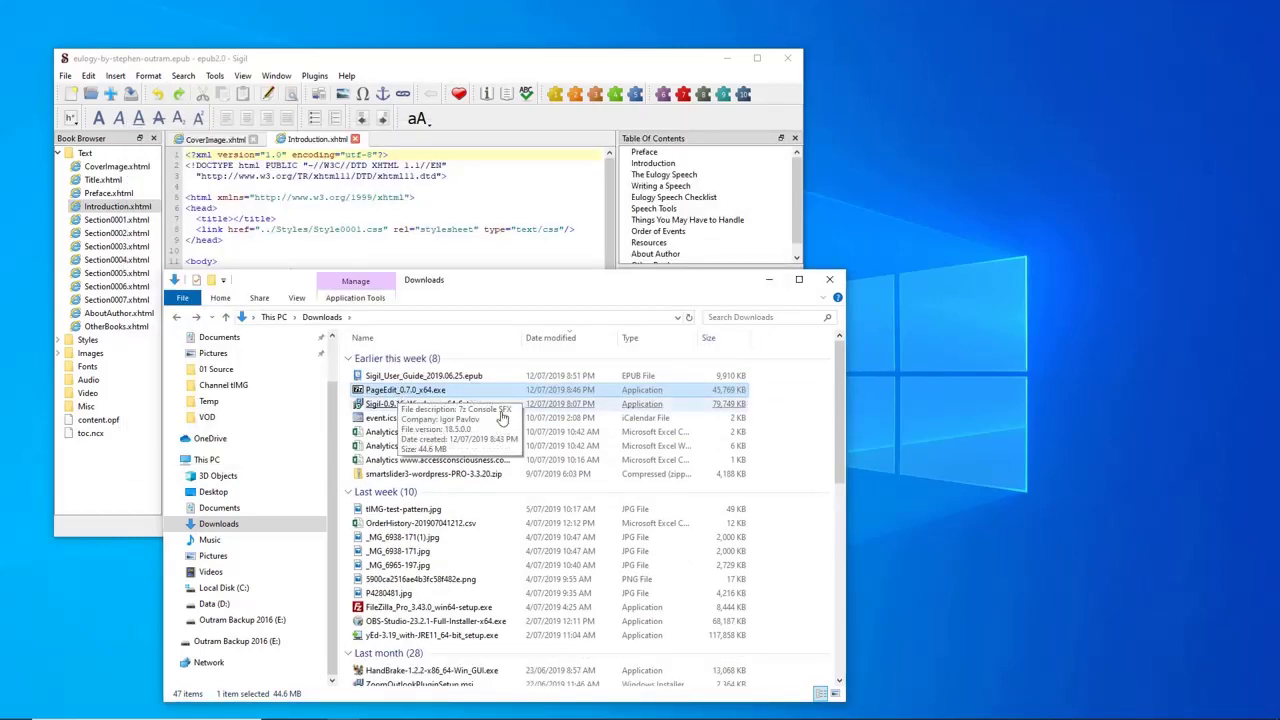
Inspect the extracted PageEdit folder's files, then return to Downloads
{"action": "scroll", "coordinate": [594, 520], "scroll_direction": "down", "scroll_amount": 5}
{"action": "left_click", "coordinate": [596, 524]}
{"action": "scroll", "coordinate": [596, 524], "scroll_direction": "down", "scroll_amount": 5}
{"action": "left_click", "coordinate": [551, 497]}
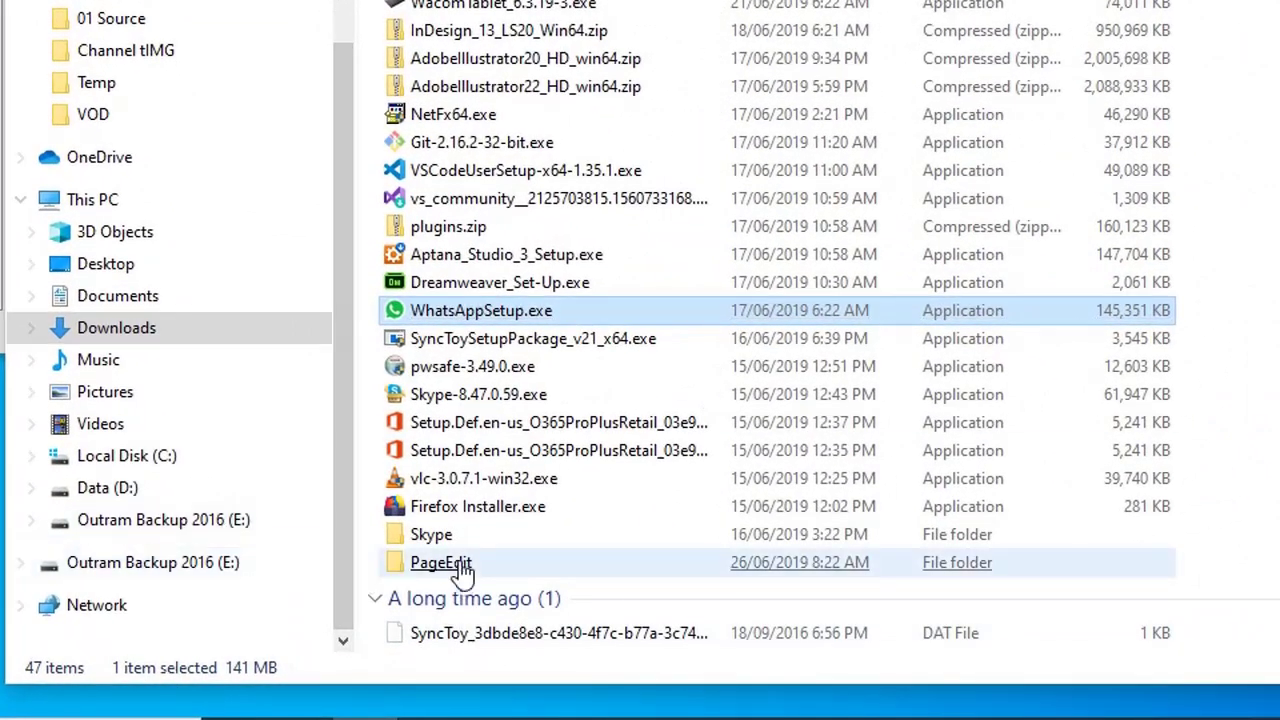
{"action": "double_click", "coordinate": [432, 566]}
{"action": "left_click", "coordinate": [600, 360]}
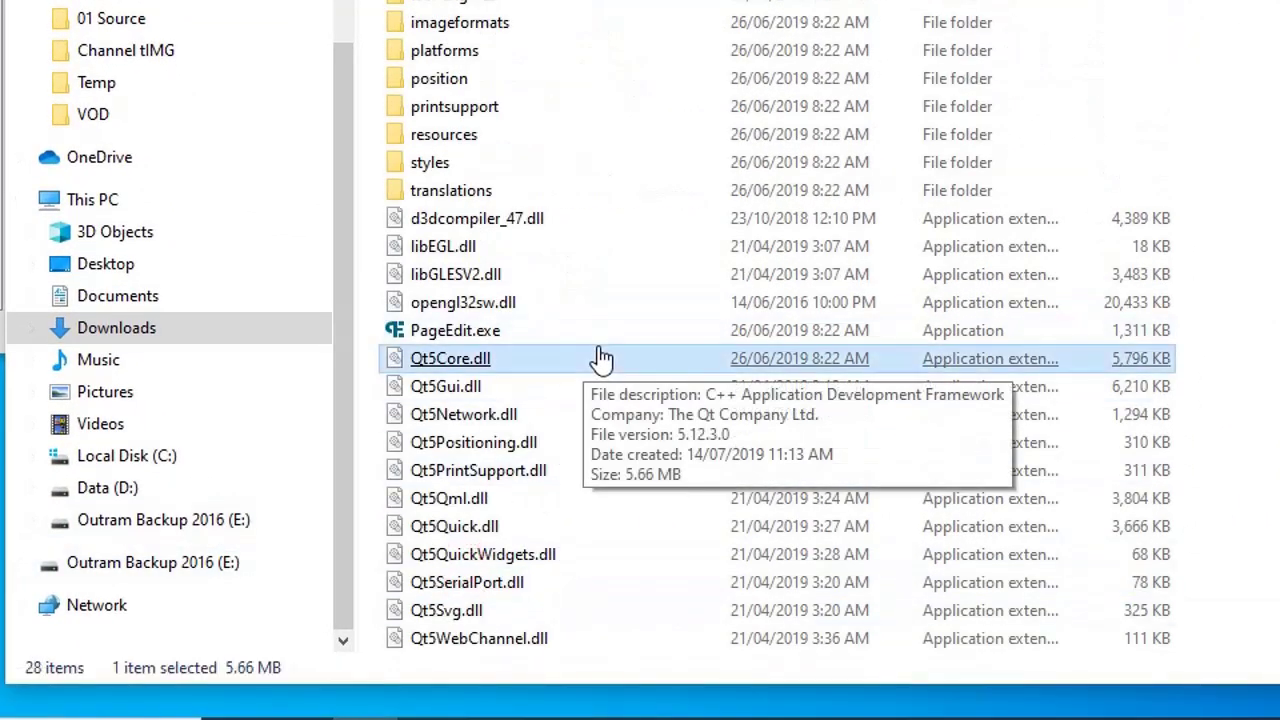
{"action": "key", "text": "alt+Left"}
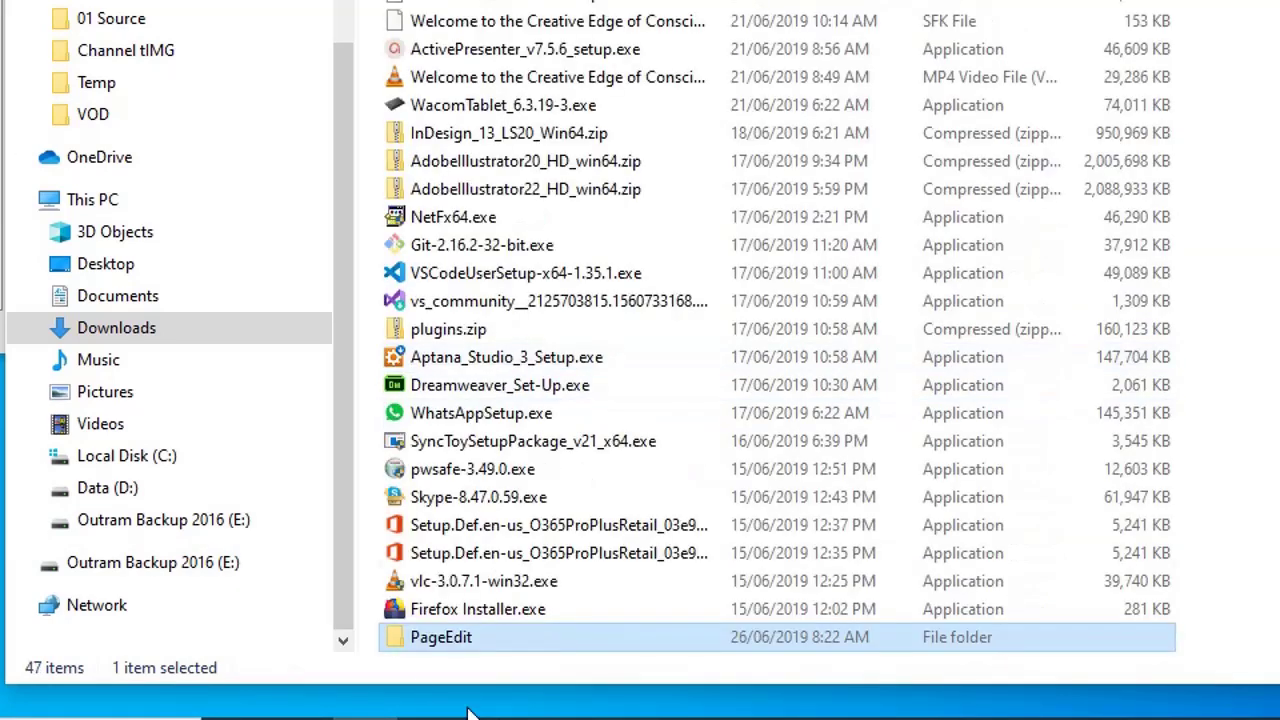
Copy the PageEdit folder and go to the top level of Local Disk (C:)
{"action": "right_click", "coordinate": [449, 640]}
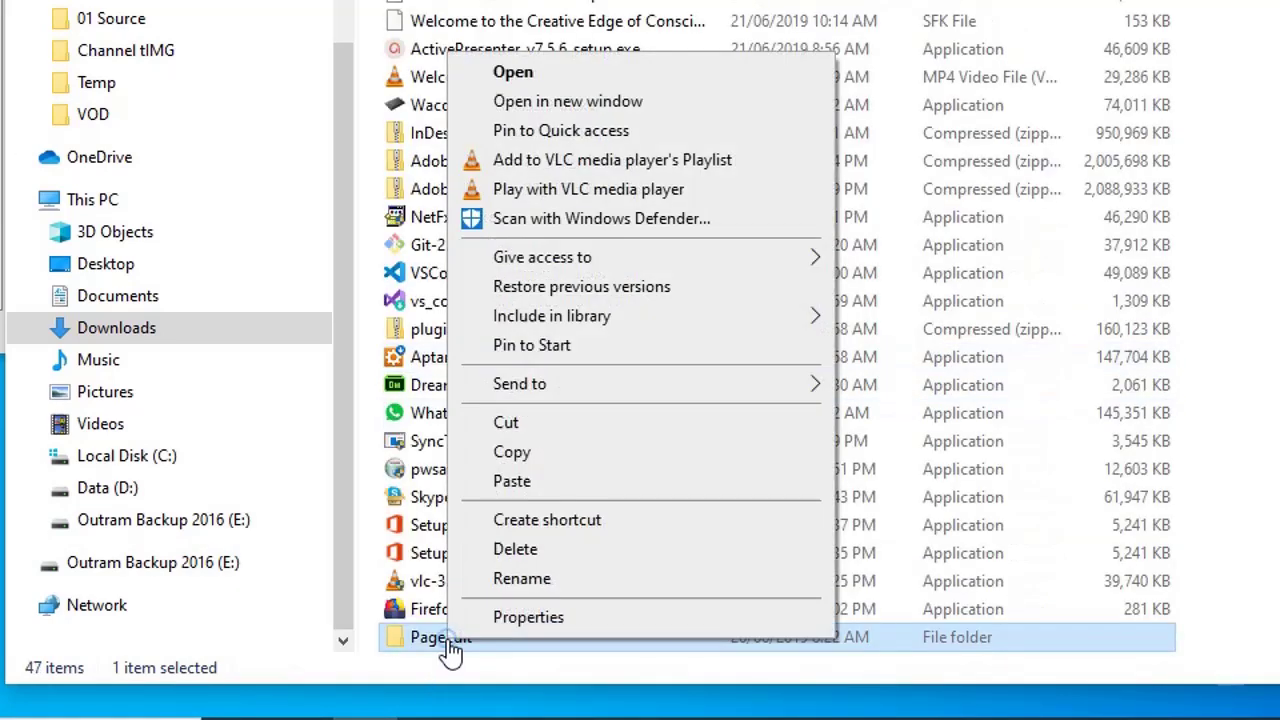
{"action": "left_click", "coordinate": [542, 458]}
{"action": "left_click", "coordinate": [540, 468]}
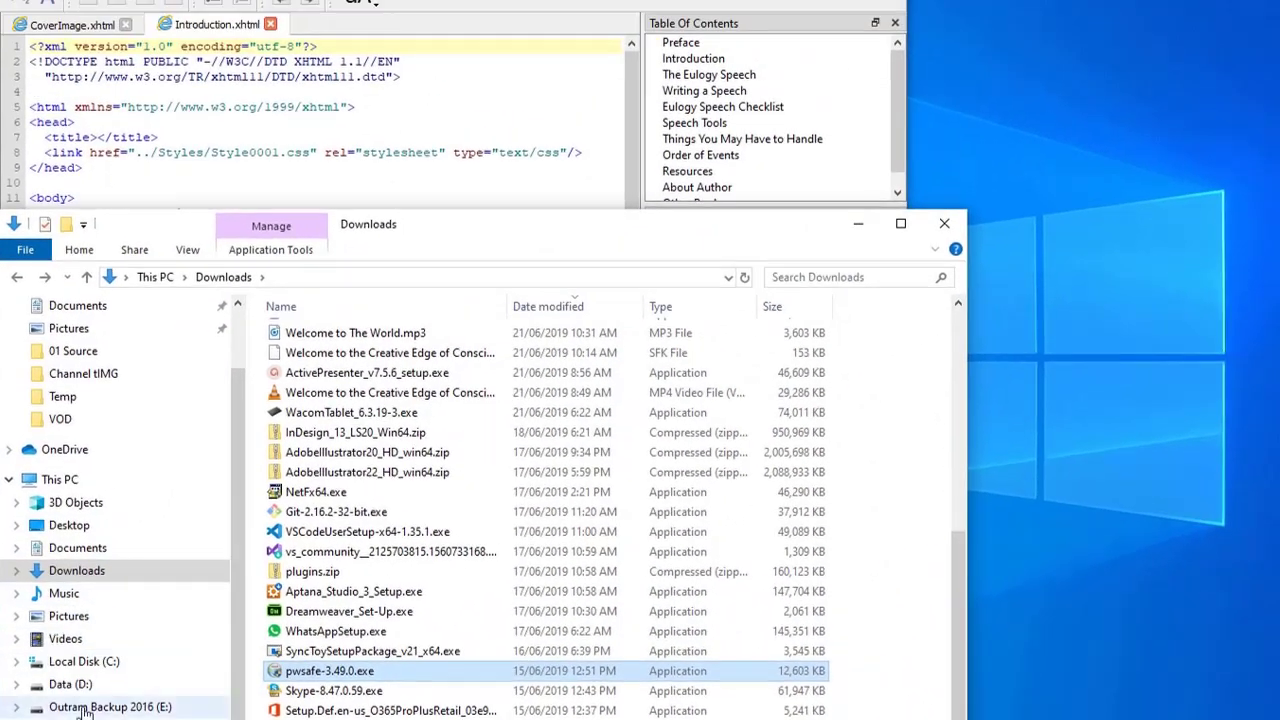
{"action": "left_click", "coordinate": [80, 661]}
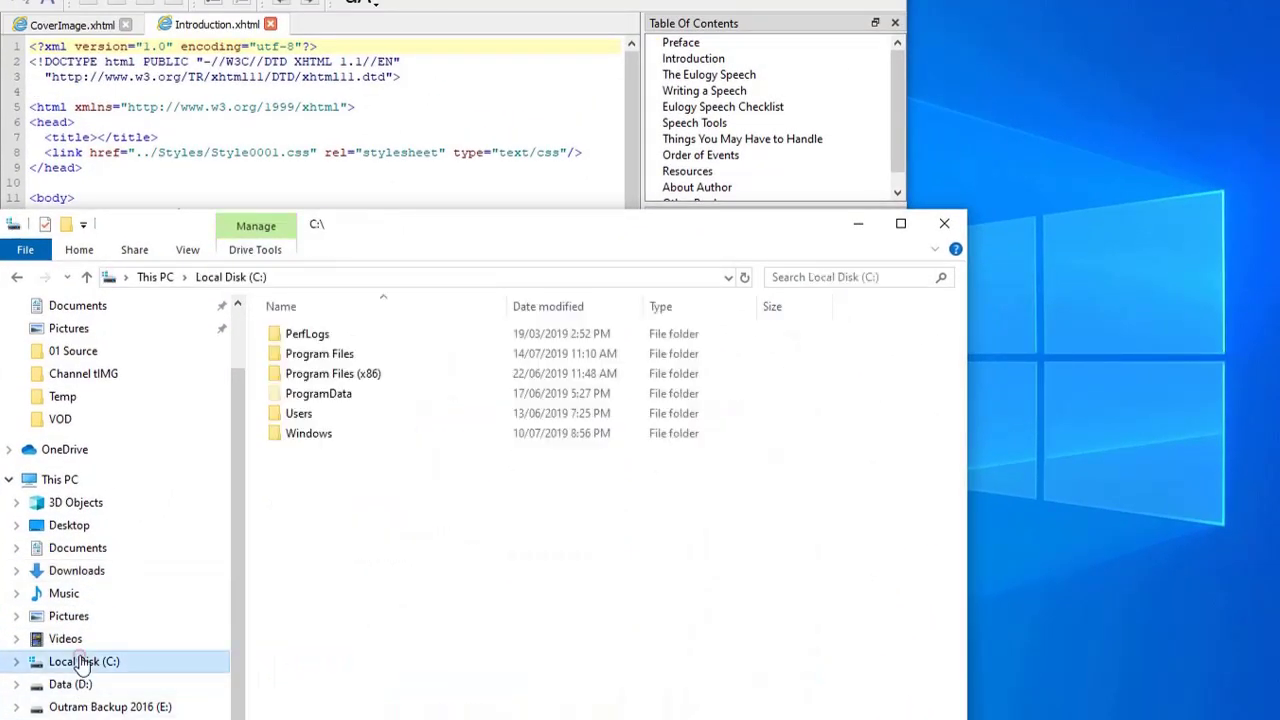
Paste PageEdit into C:\Program Files with administrator permission and check it appears there
{"action": "right_click", "coordinate": [333, 355]}
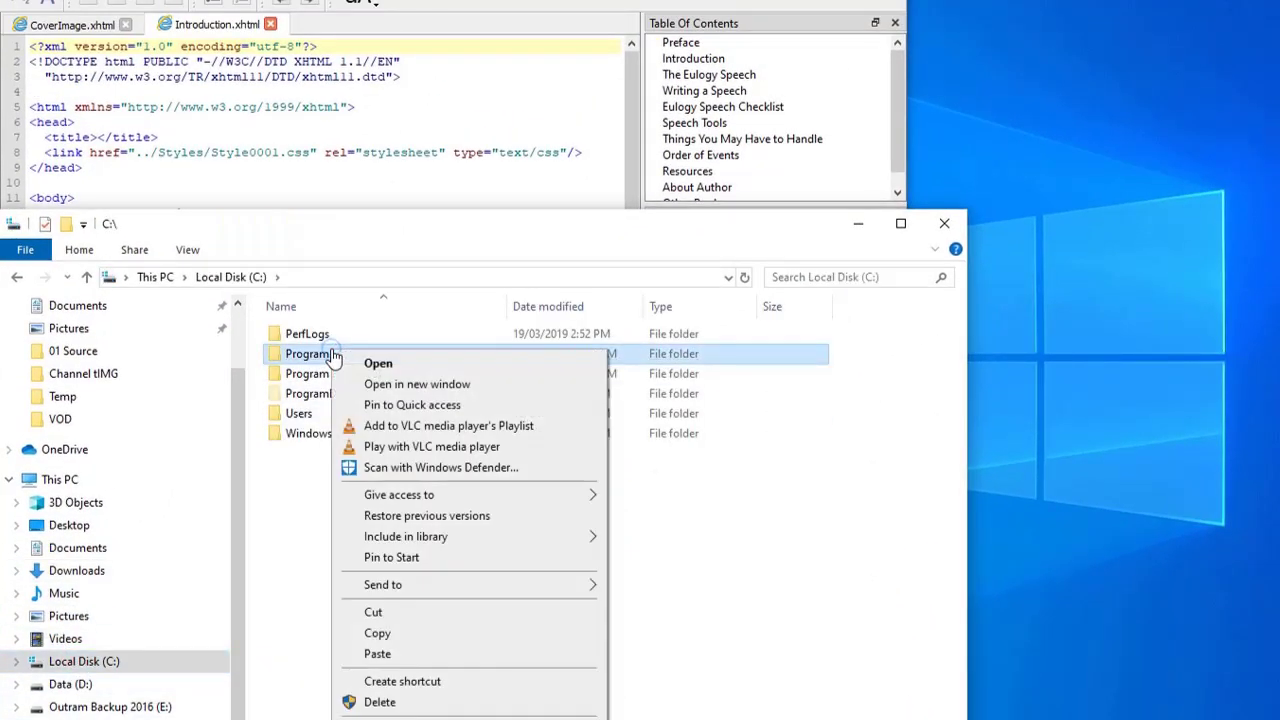
{"action": "left_click", "coordinate": [395, 655]}
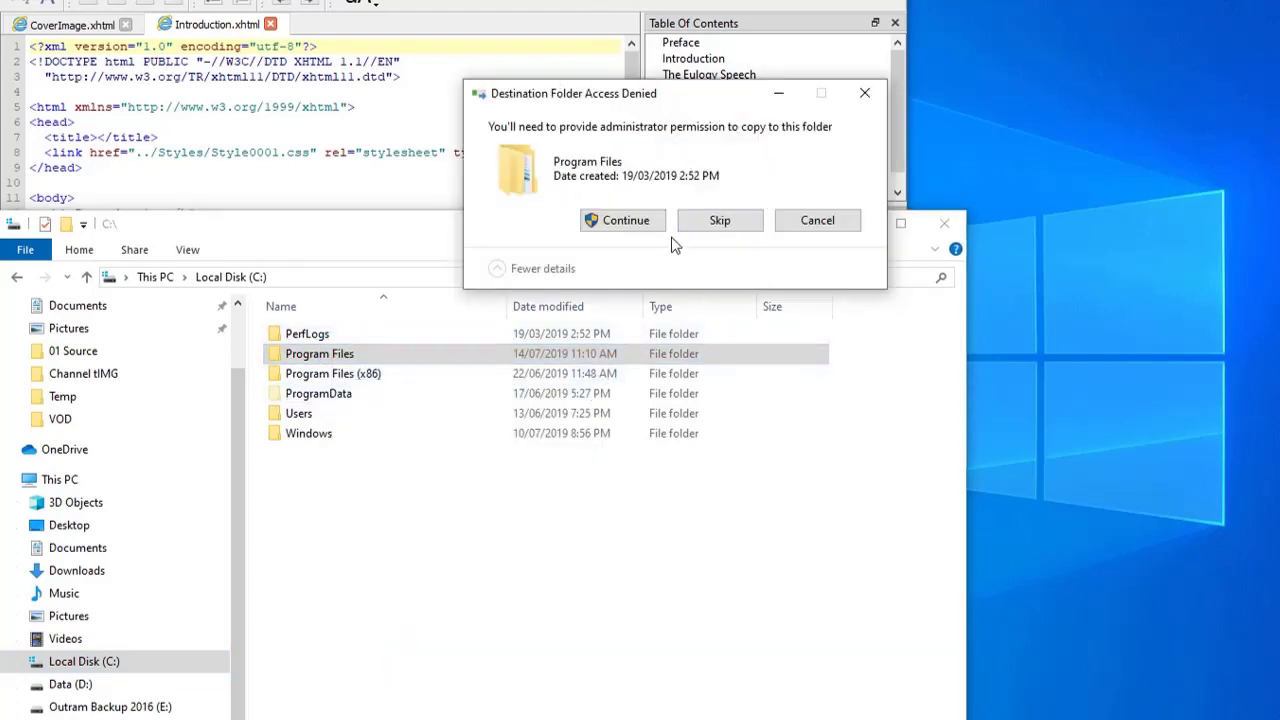
{"action": "left_click", "coordinate": [630, 222]}
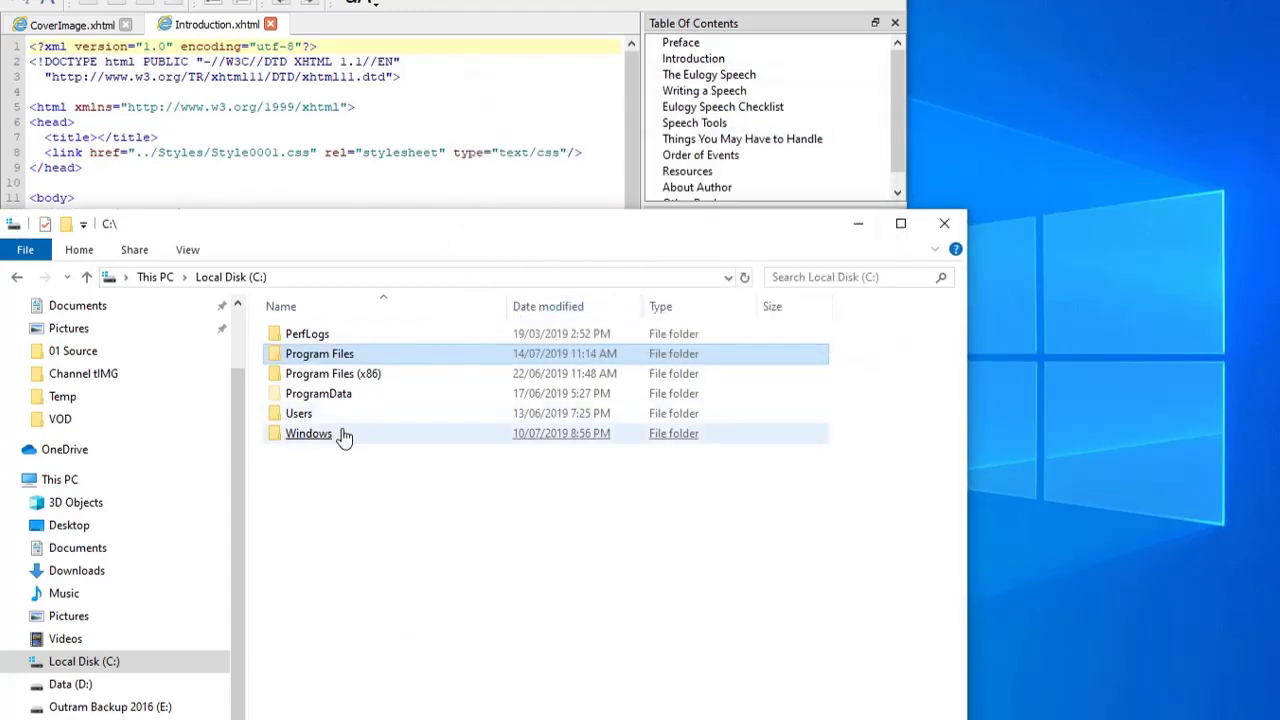
{"action": "double_click", "coordinate": [345, 354]}
{"action": "scroll", "coordinate": [480, 540], "scroll_direction": "down", "scroll_amount": 3}
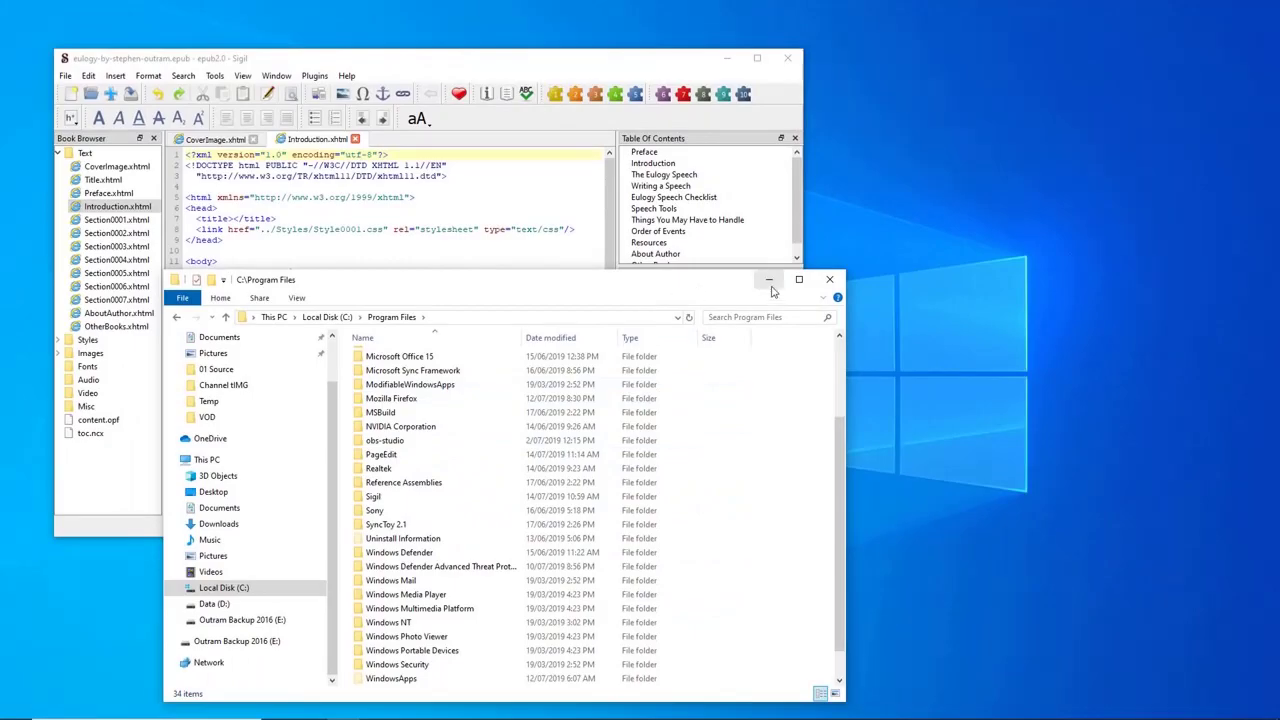
Minimise File Explorer and bring up Sigil's General Settings preferences
{"action": "left_click", "coordinate": [770, 282]}
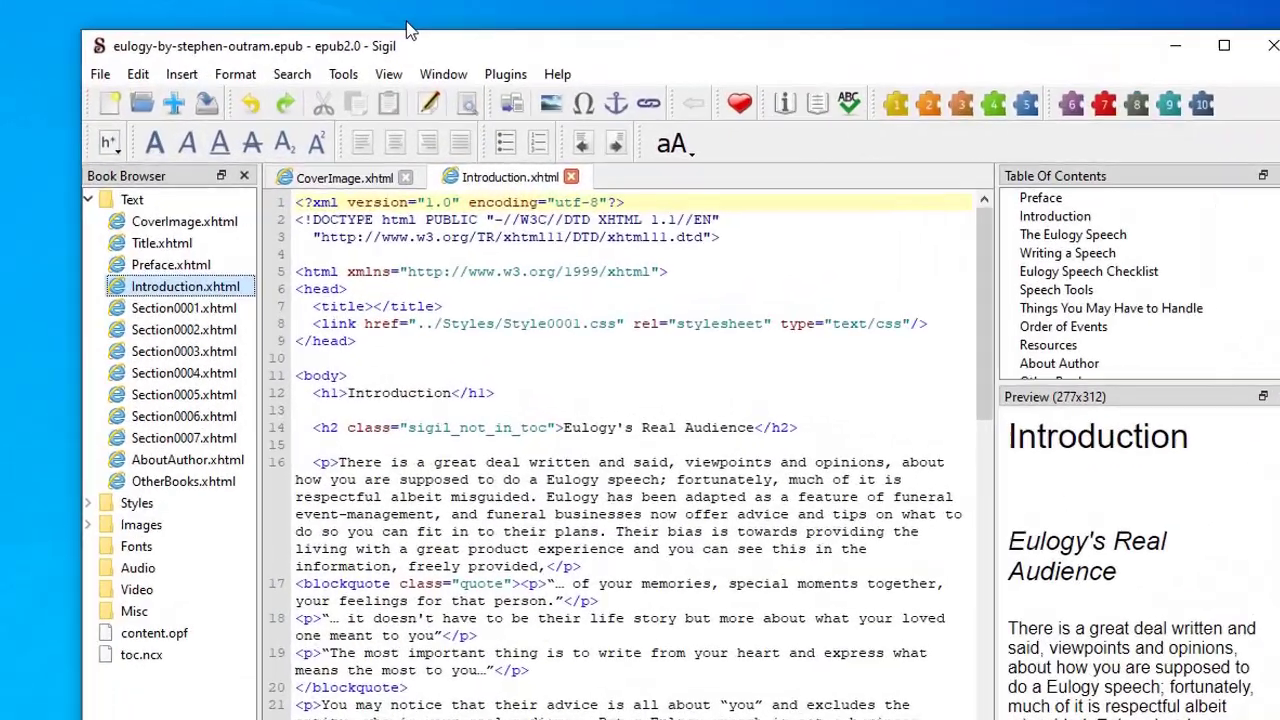
{"action": "left_click", "coordinate": [138, 74]}
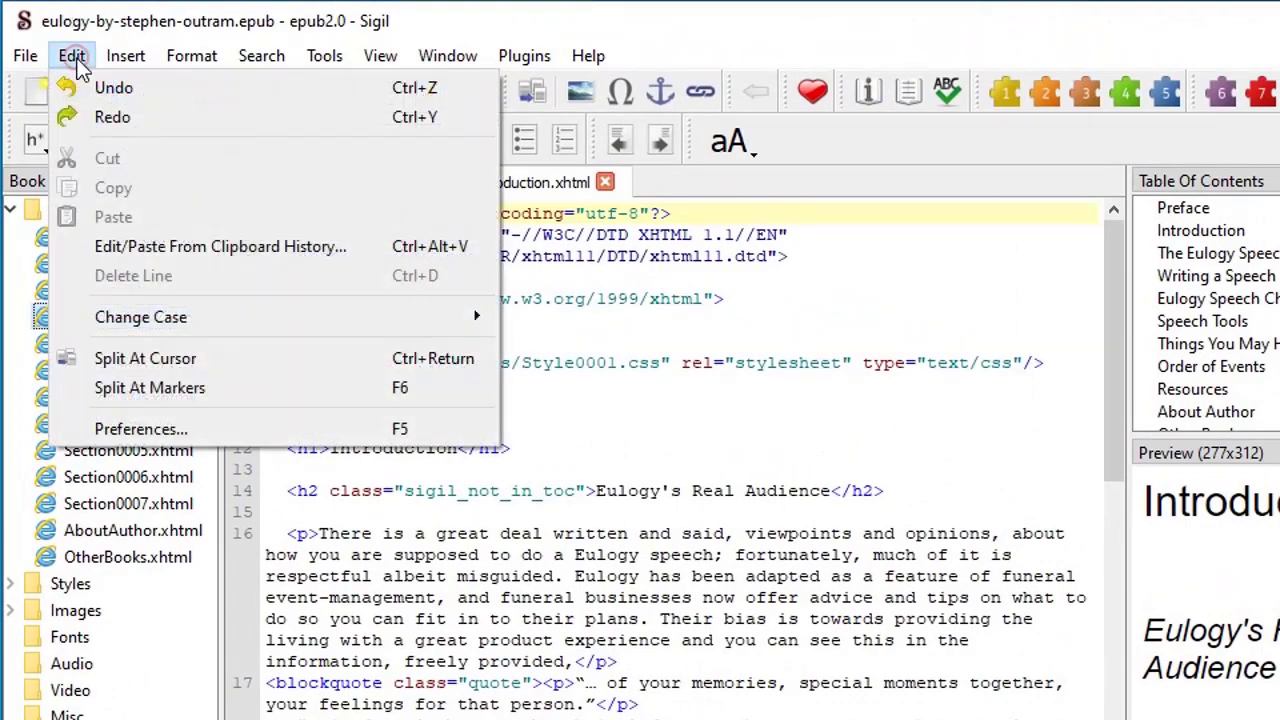
{"action": "left_click", "coordinate": [141, 428]}
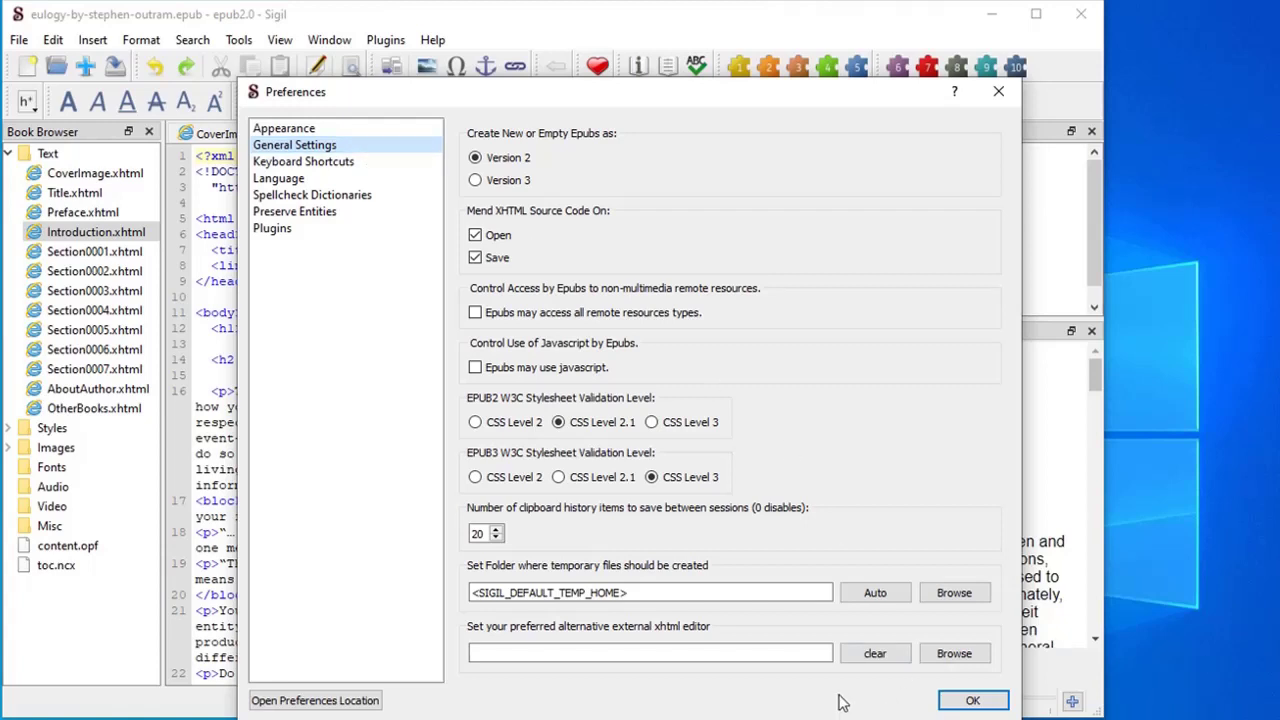
Set C:/Program Files/PageEdit/PageEdit.exe as Sigil's alternative external XHTML editor and confirm
{"action": "left_click", "coordinate": [954, 654]}
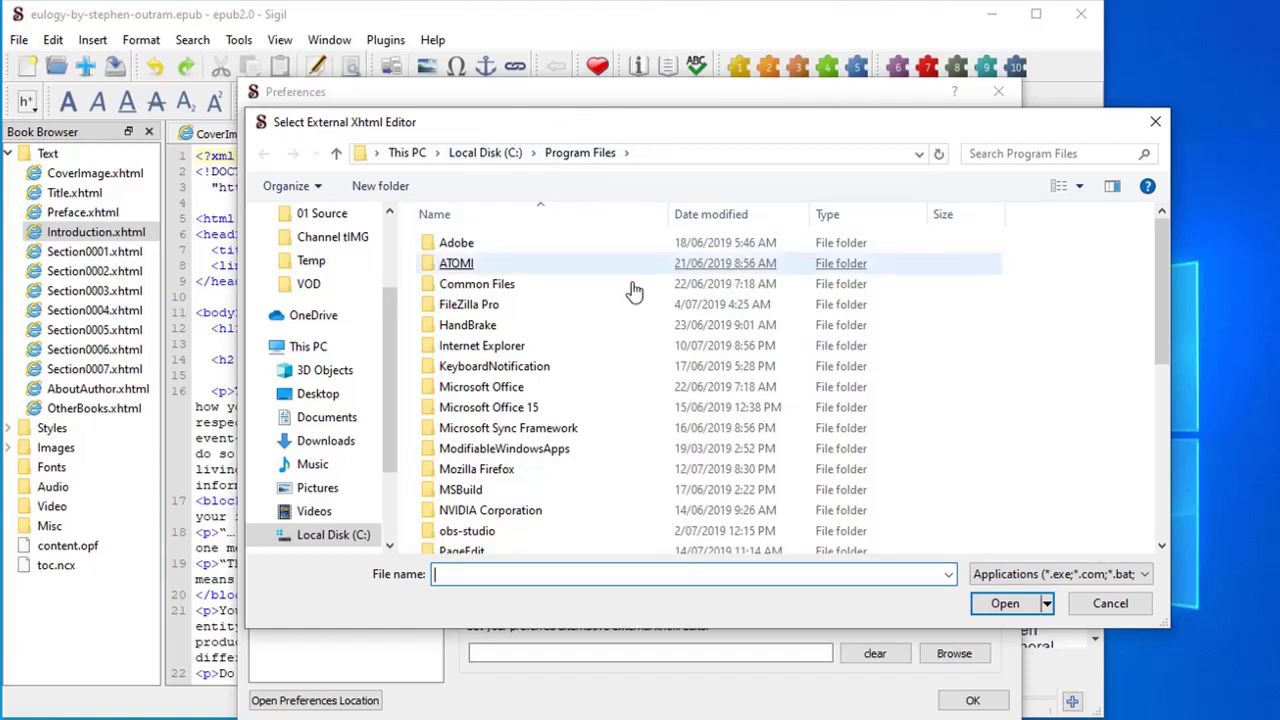
{"action": "scroll", "coordinate": [689, 363], "scroll_direction": "down", "scroll_amount": 2}
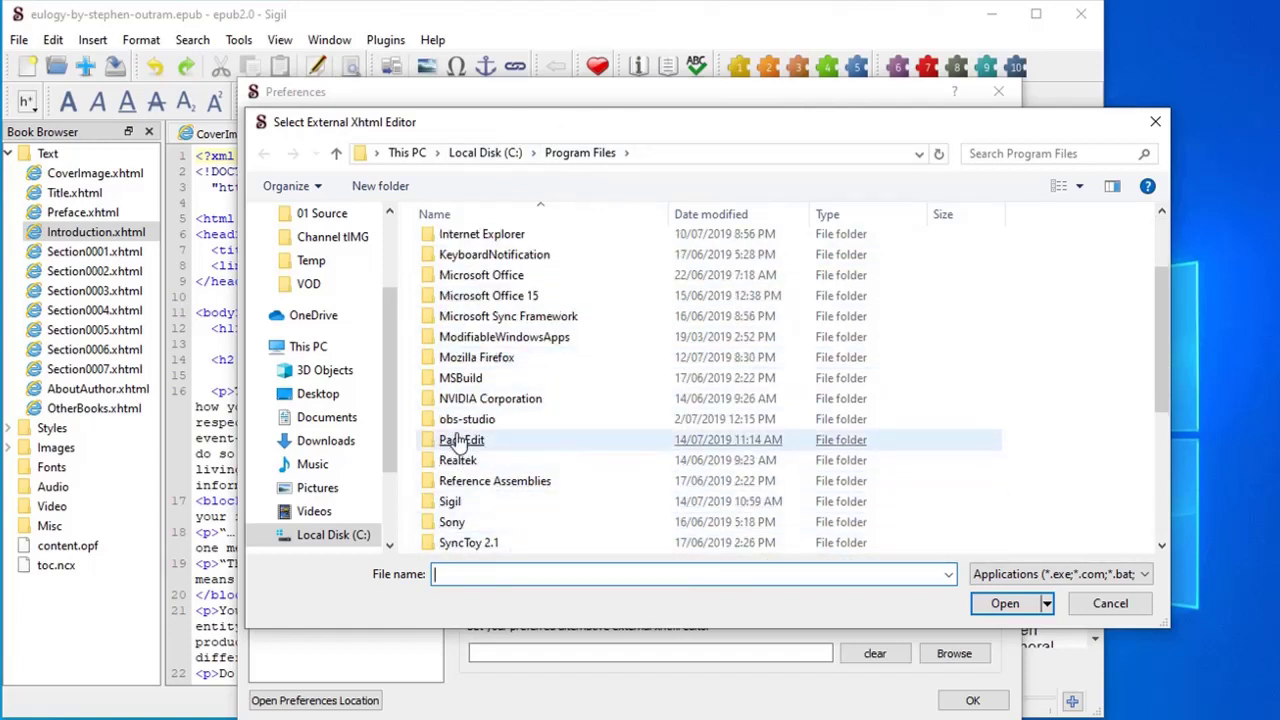
{"action": "double_click", "coordinate": [458, 441]}
{"action": "left_click", "coordinate": [470, 430]}
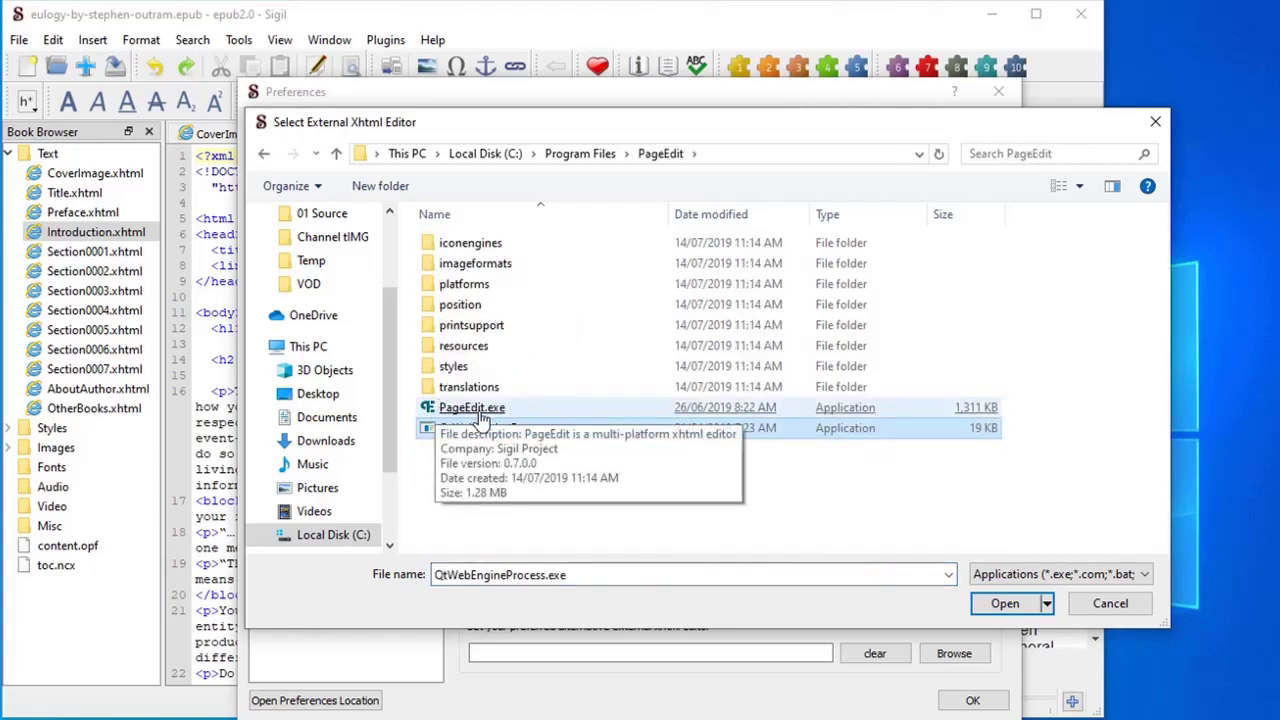
{"action": "left_click", "coordinate": [518, 410]}
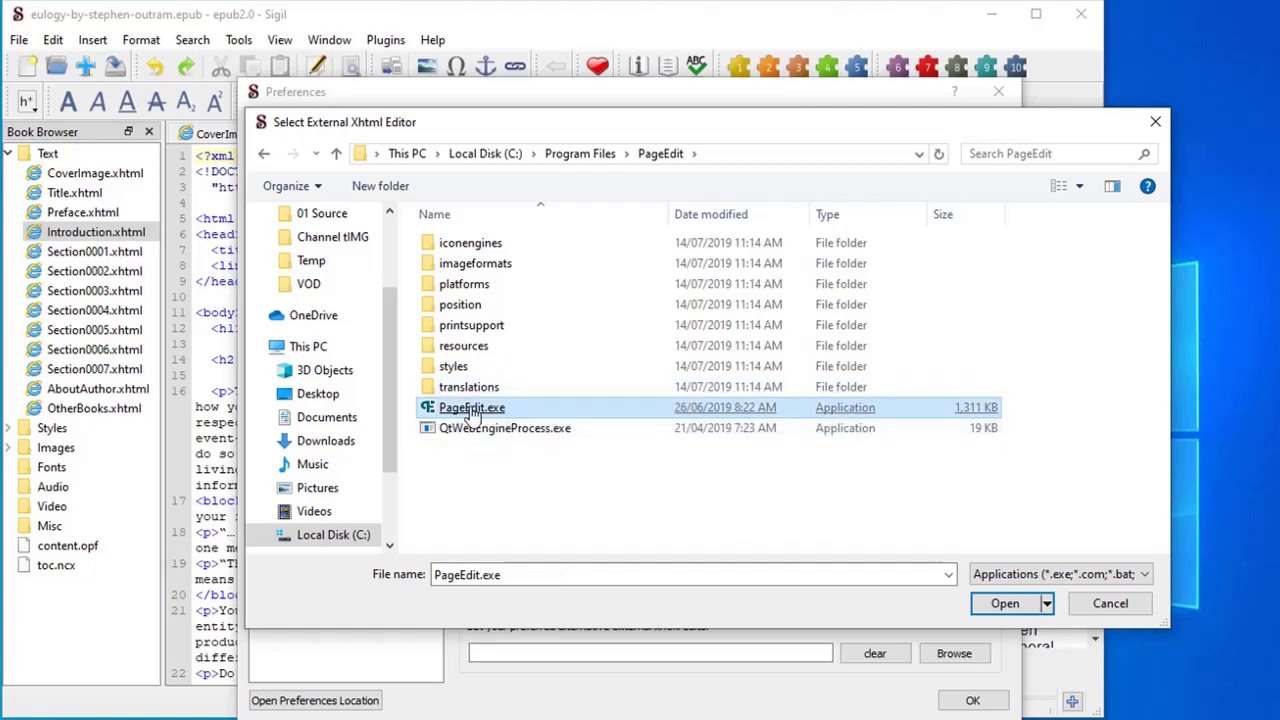
{"action": "double_click", "coordinate": [472, 410]}
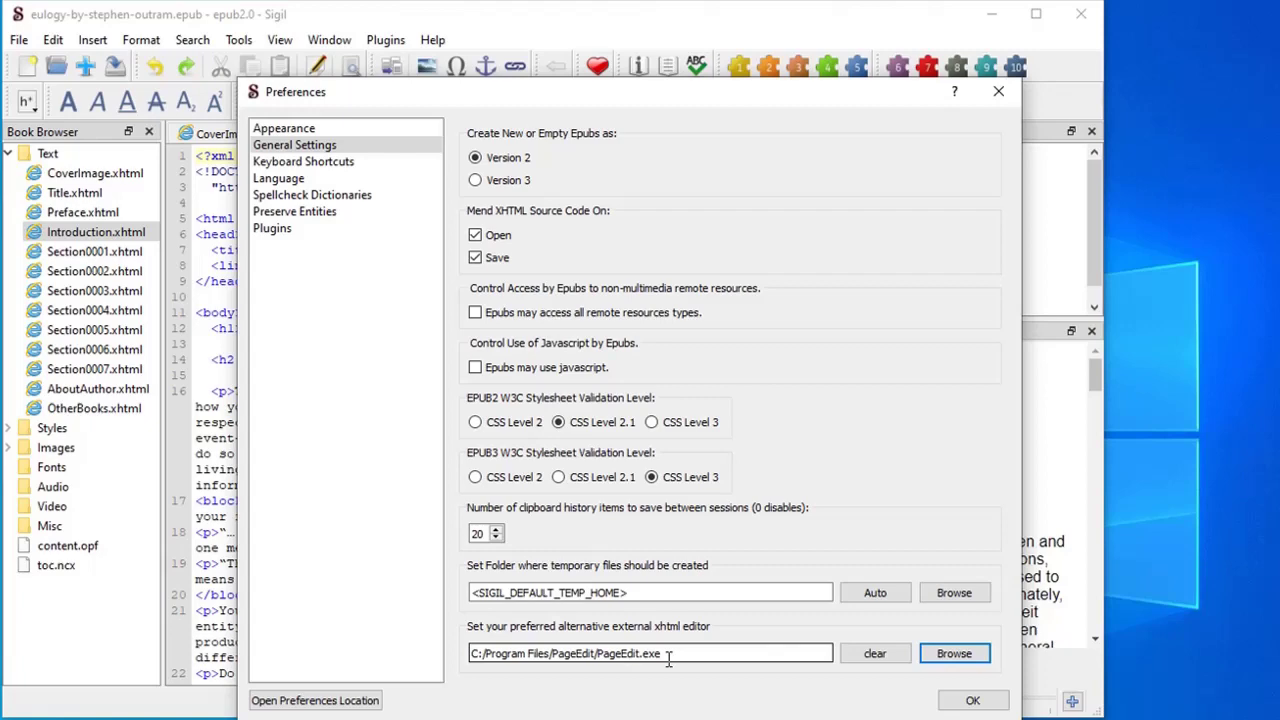
{"action": "left_click", "coordinate": [972, 700]}
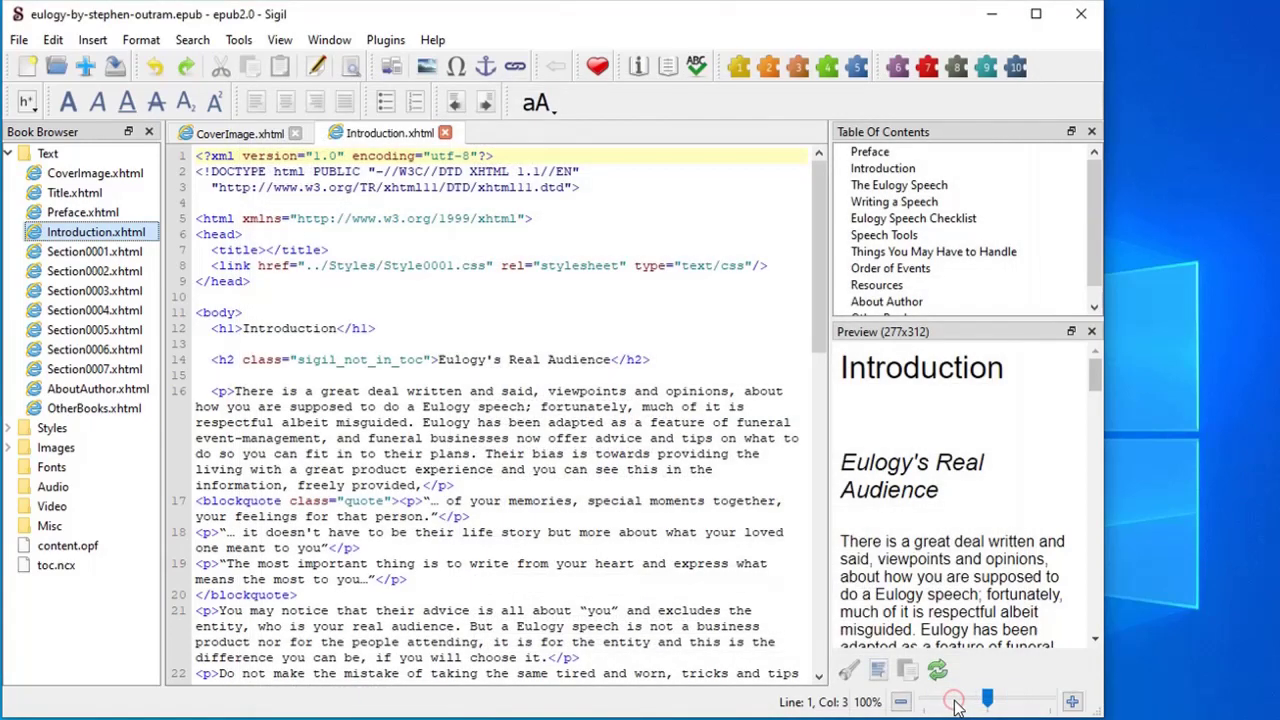
Launch PageEdit on Introduction.xhtml using Sigil's external editor button
{"action": "left_click", "coordinate": [316, 72]}
{"action": "left_click", "coordinate": [316, 70]}
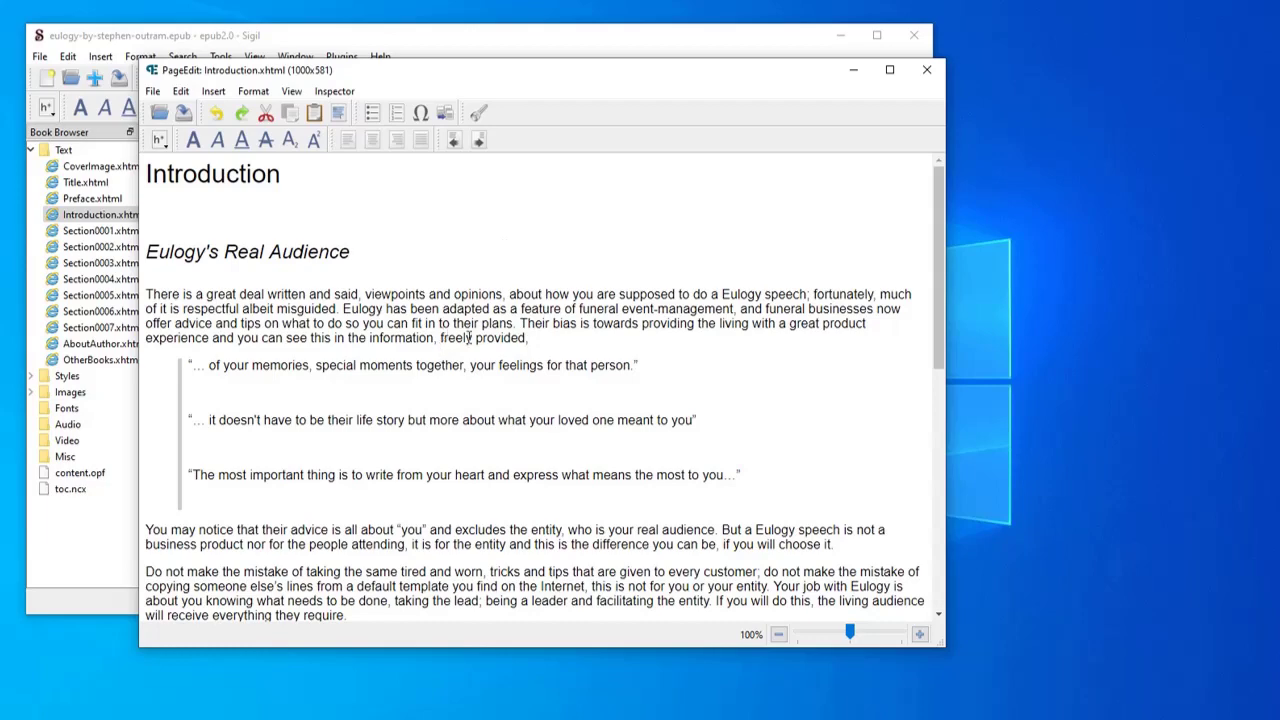
{"action": "left_click_drag", "start_coordinate": [421, 310], "coordinate": [418, 294]}
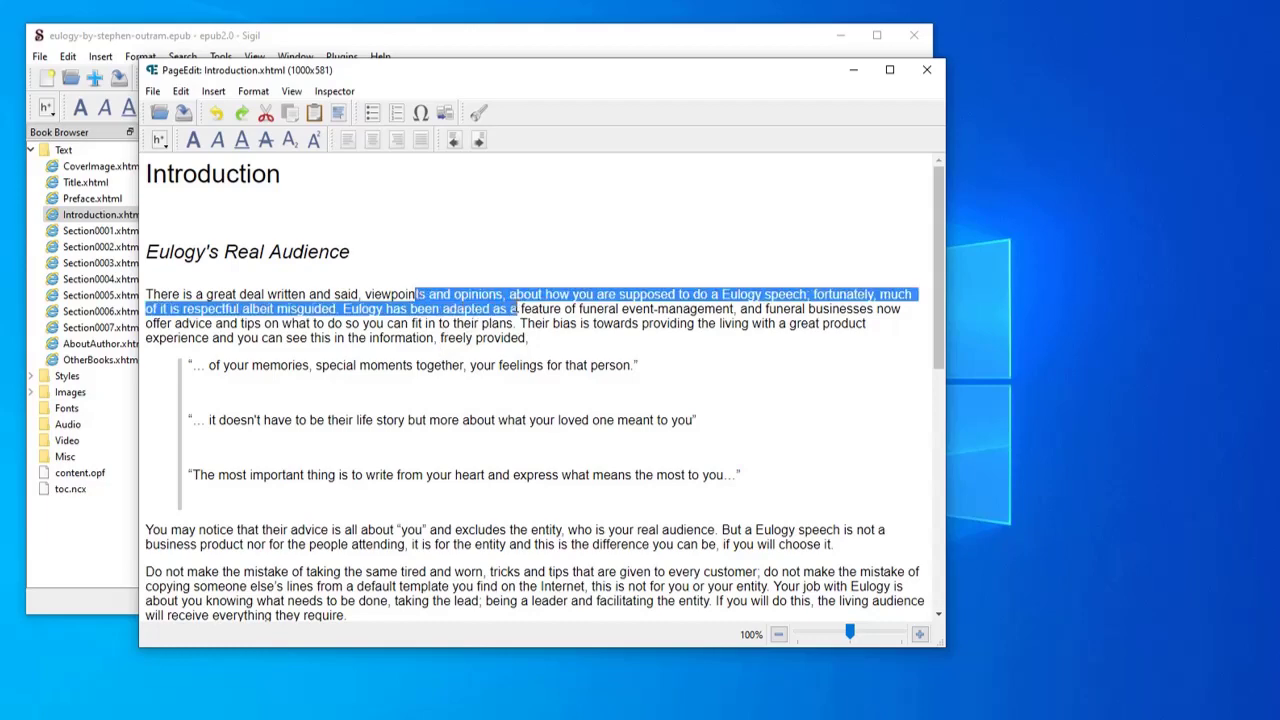
{"action": "scroll", "coordinate": [470, 425], "scroll_direction": "down", "scroll_amount": 7}
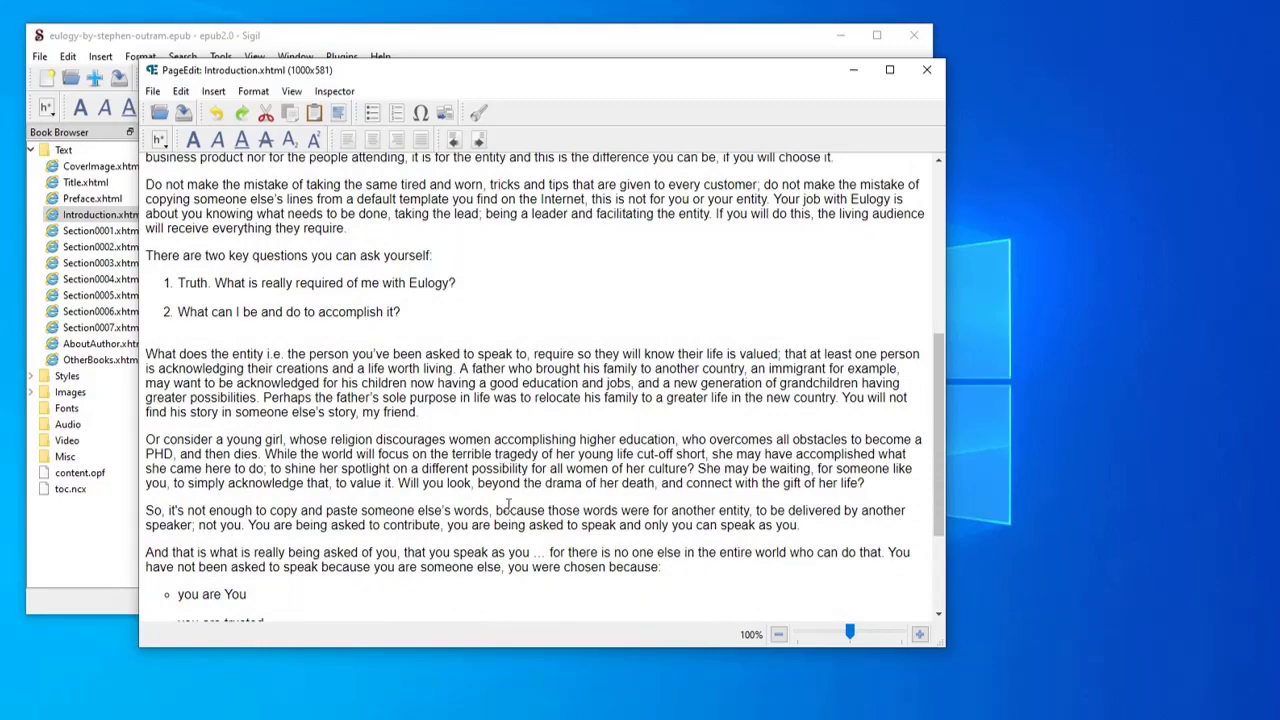
Move PageEdit beside Sigil and place the caret after the Introduction heading
{"action": "left_click_drag", "start_coordinate": [503, 80], "coordinate": [674, 123]}
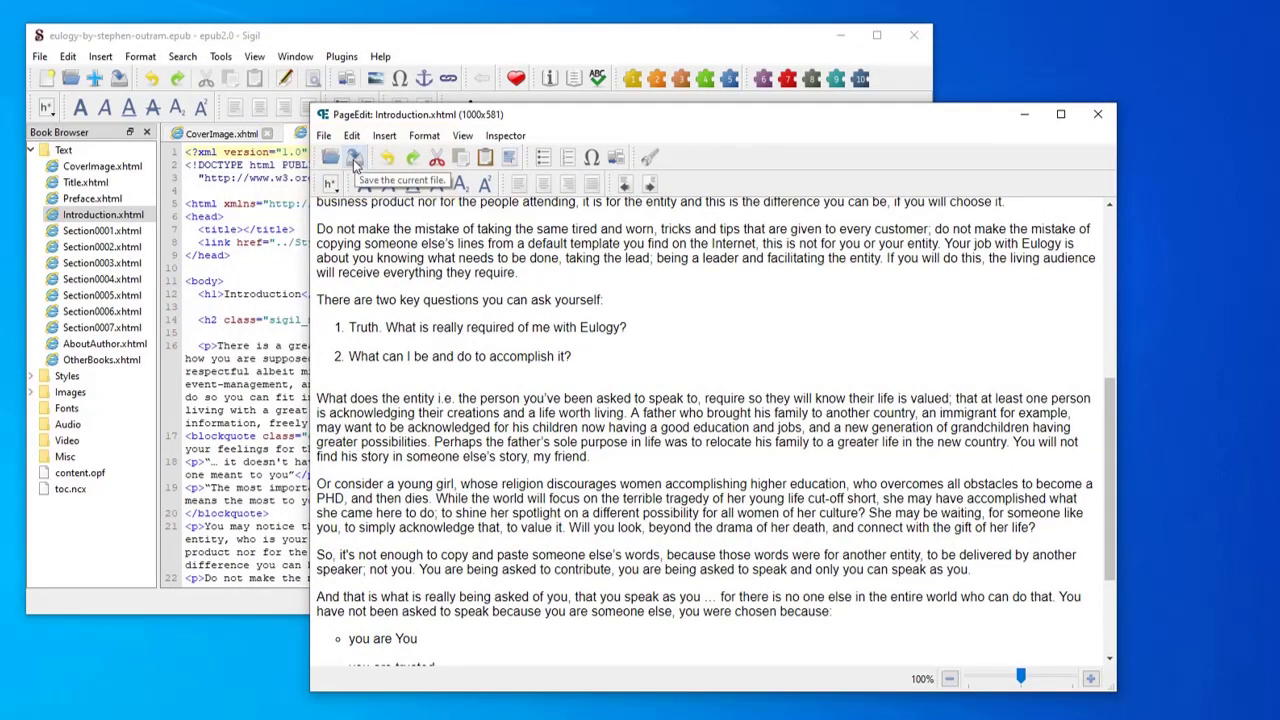
{"action": "scroll", "coordinate": [589, 487], "scroll_direction": "up", "scroll_amount": 7}
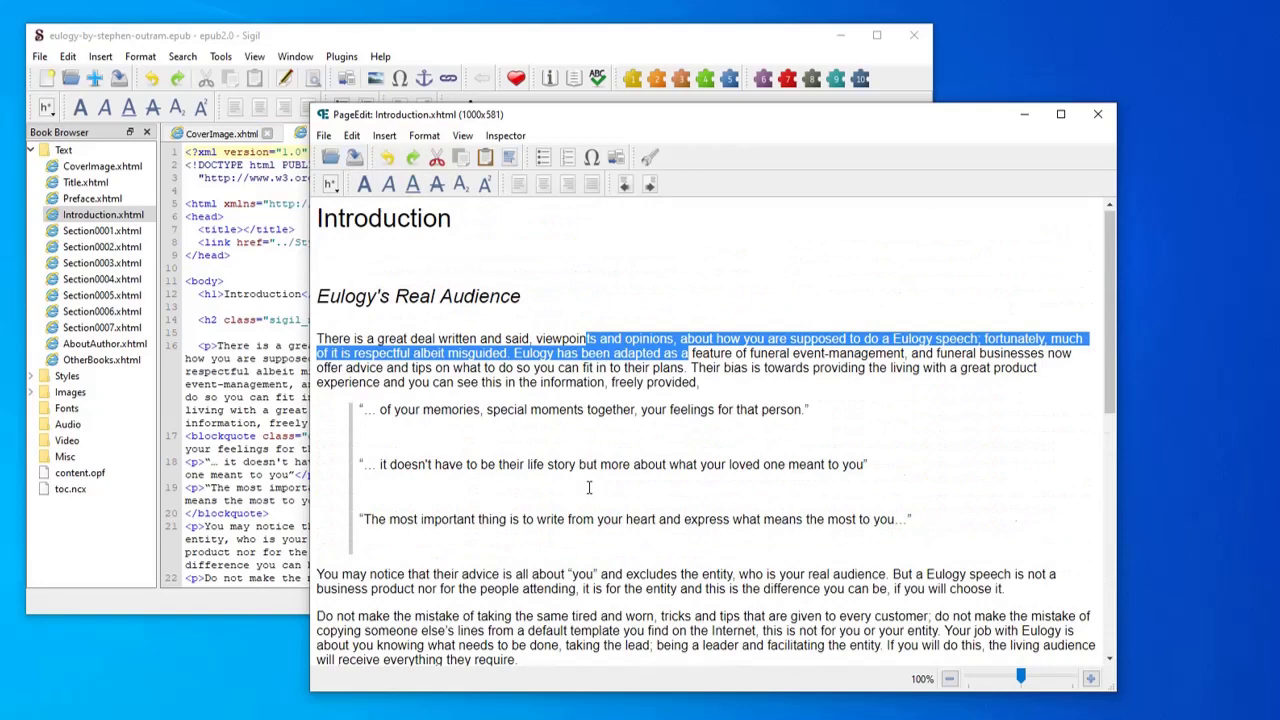
{"action": "left_click", "coordinate": [452, 222]}
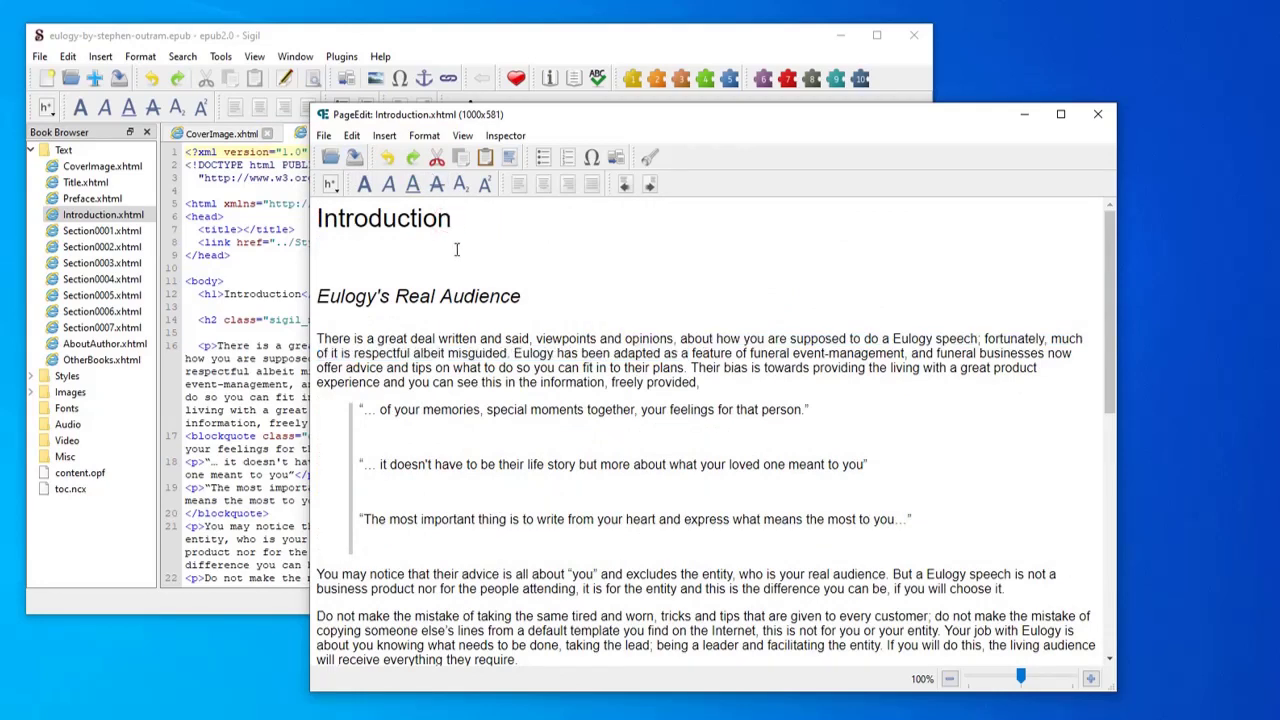
Append 'xxx' to the Introduction heading, save it in PageEdit, and check Introduction.xhtml in Sigil
{"action": "type", "text": "xxx"}
{"action": "left_click_drag", "start_coordinate": [569, 125], "coordinate": [707, 119]}
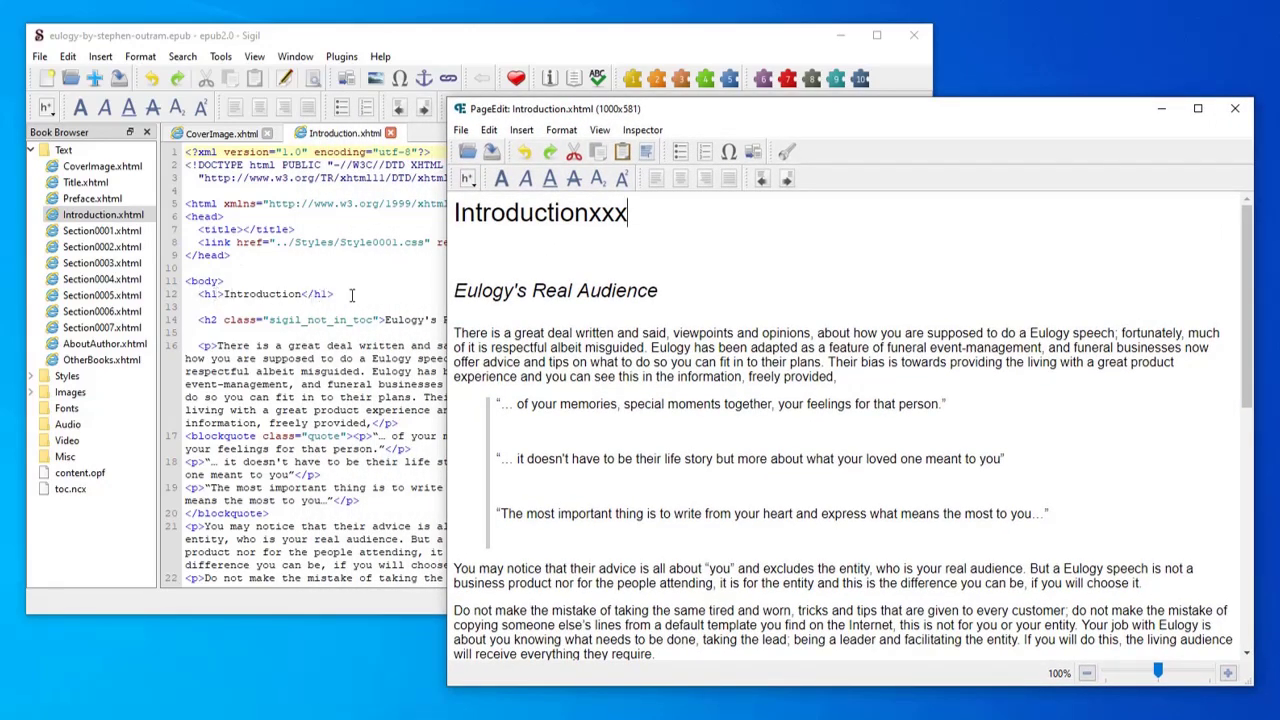
{"action": "left_click", "coordinate": [490, 151]}
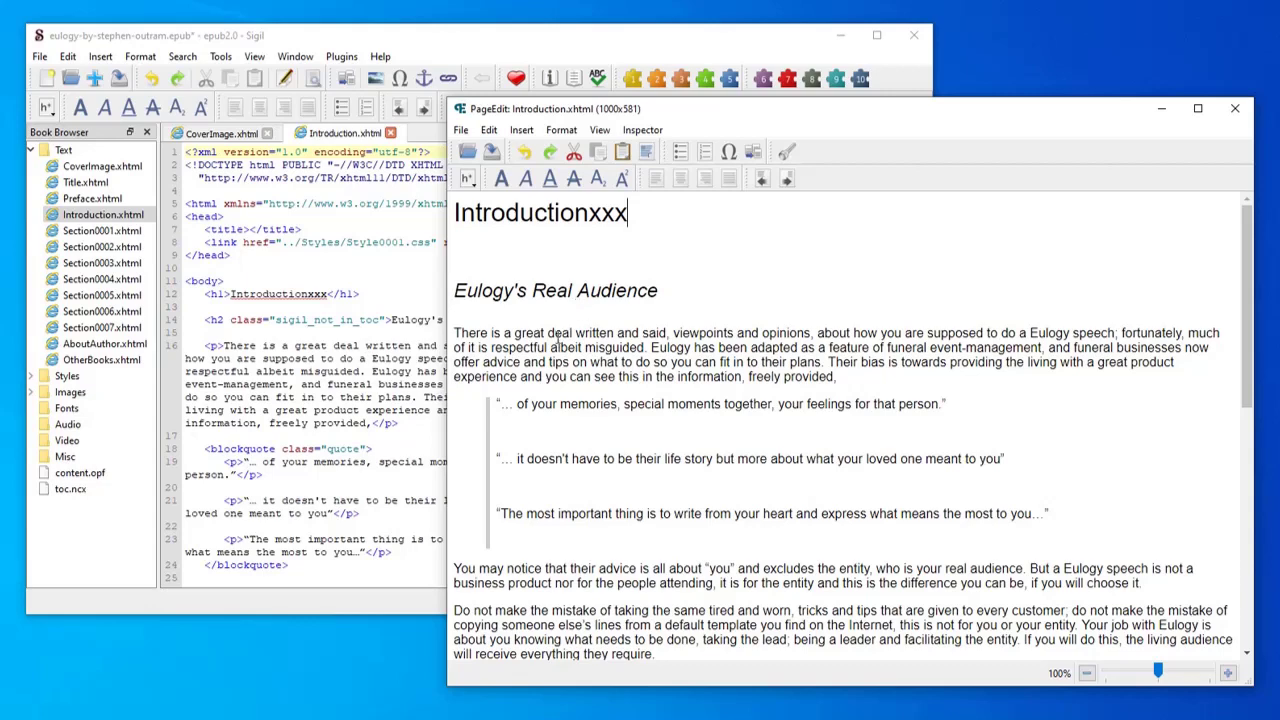
{"action": "left_click", "coordinate": [427, 32]}
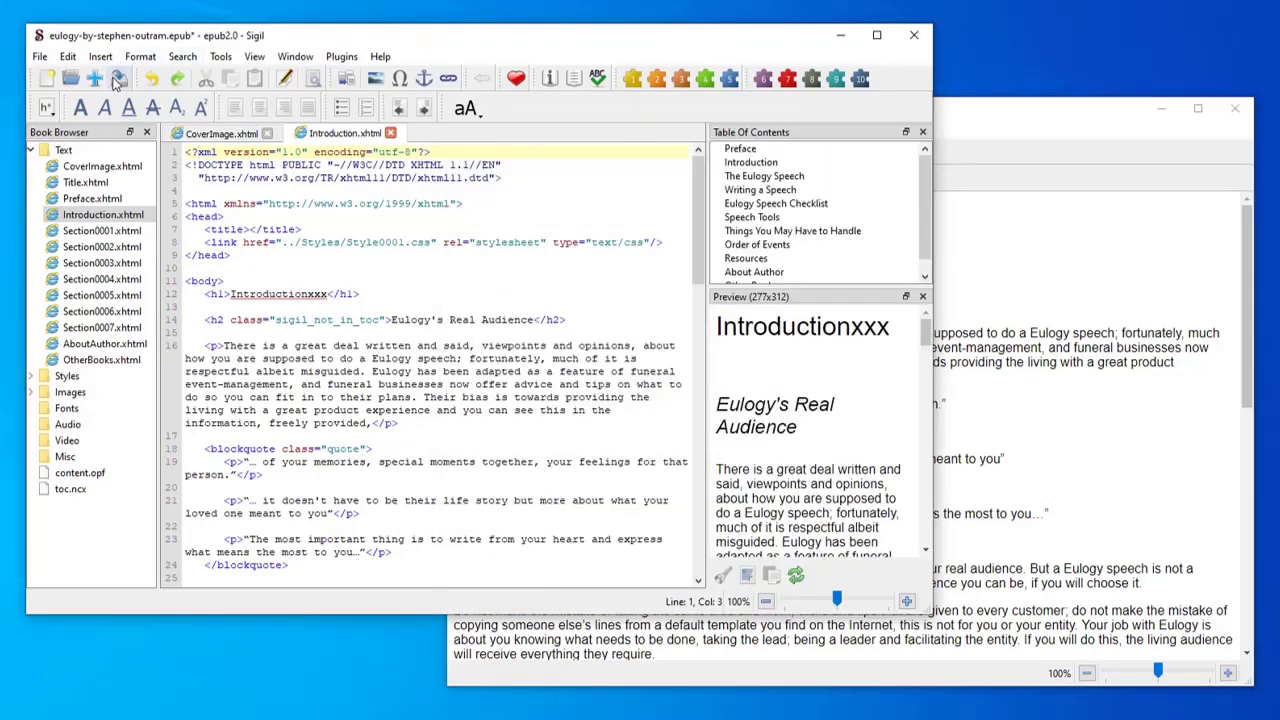
{"action": "left_click", "coordinate": [1029, 132]}
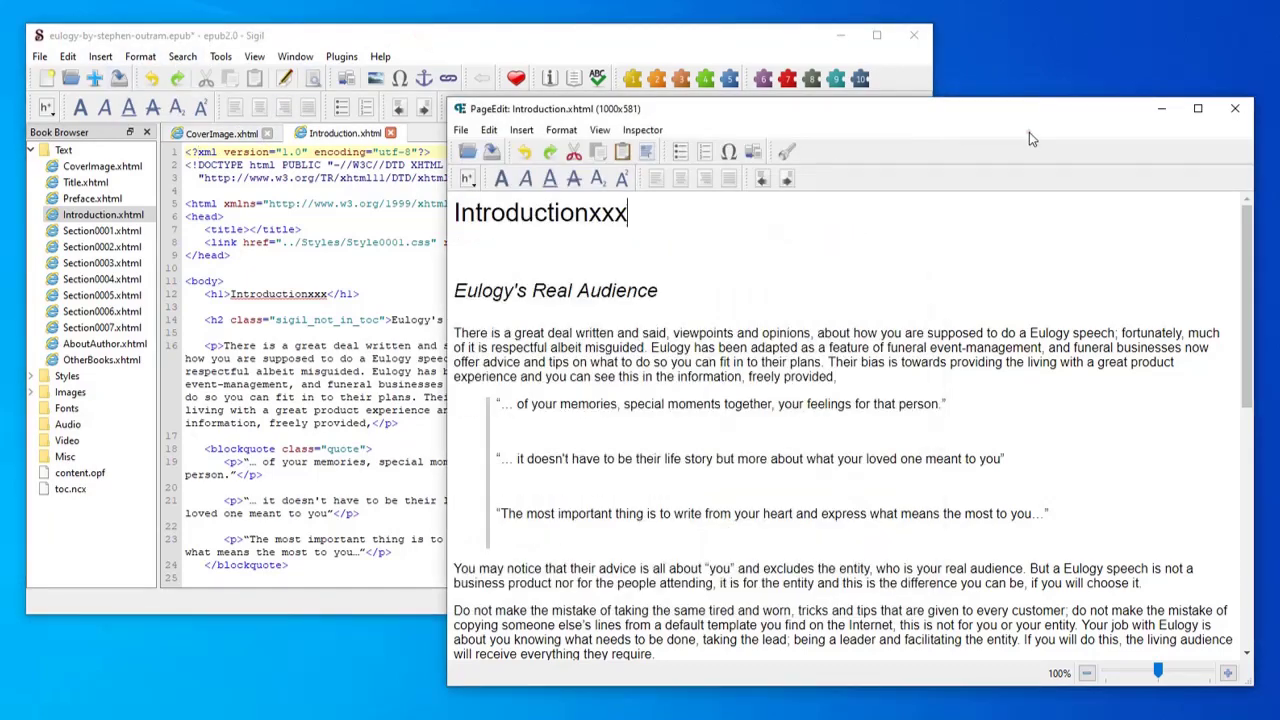